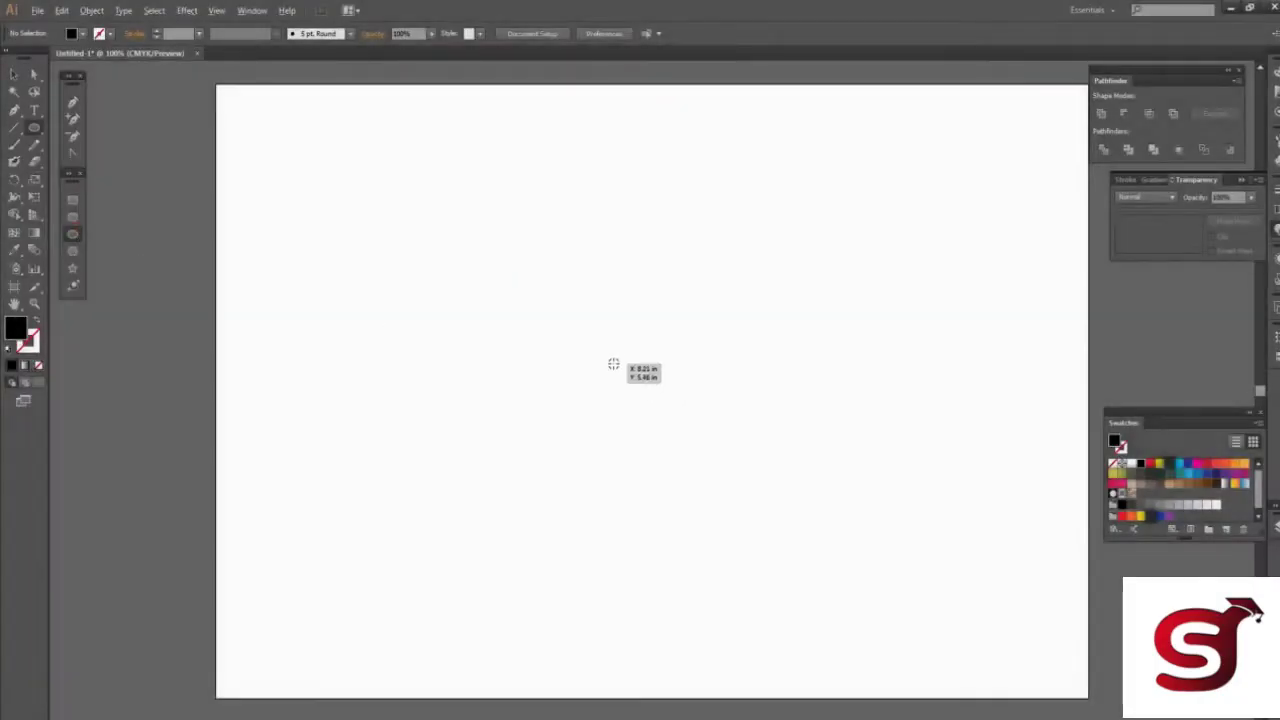
Draw a black circle at the artboard centre and paste a copy in front of it.
drag(613, 363, 694, 441)
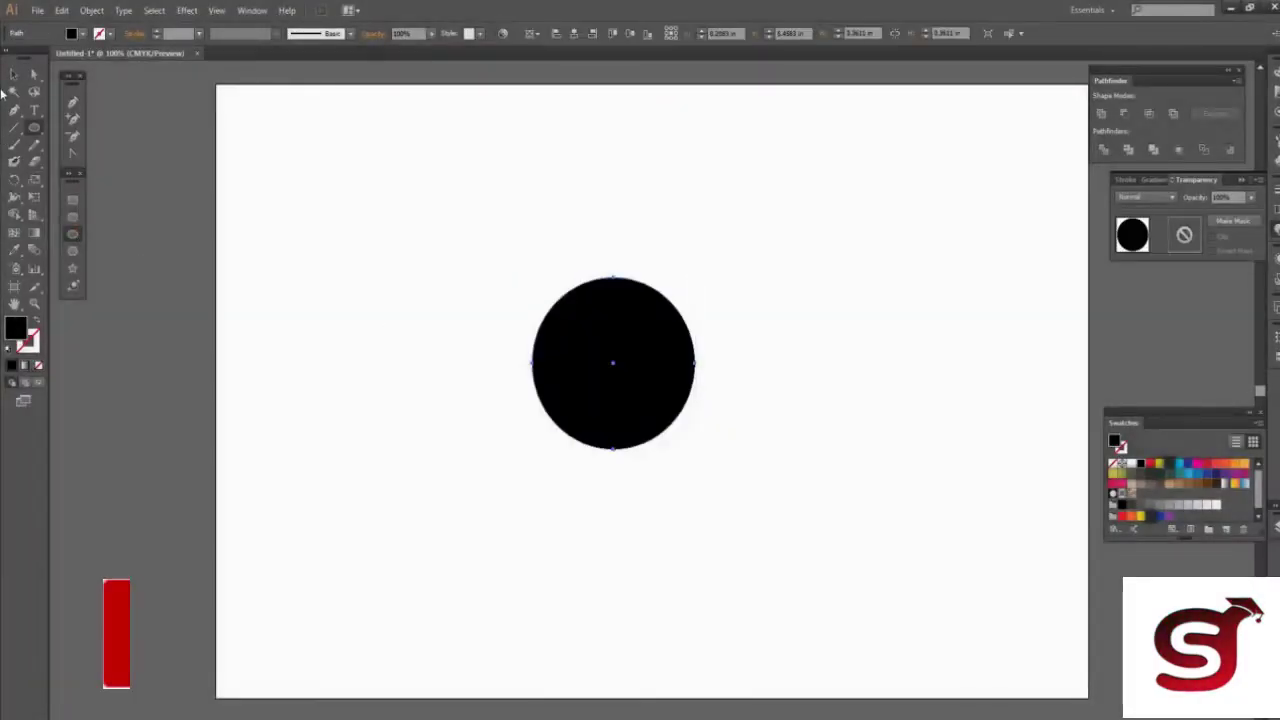
click(82, 35)
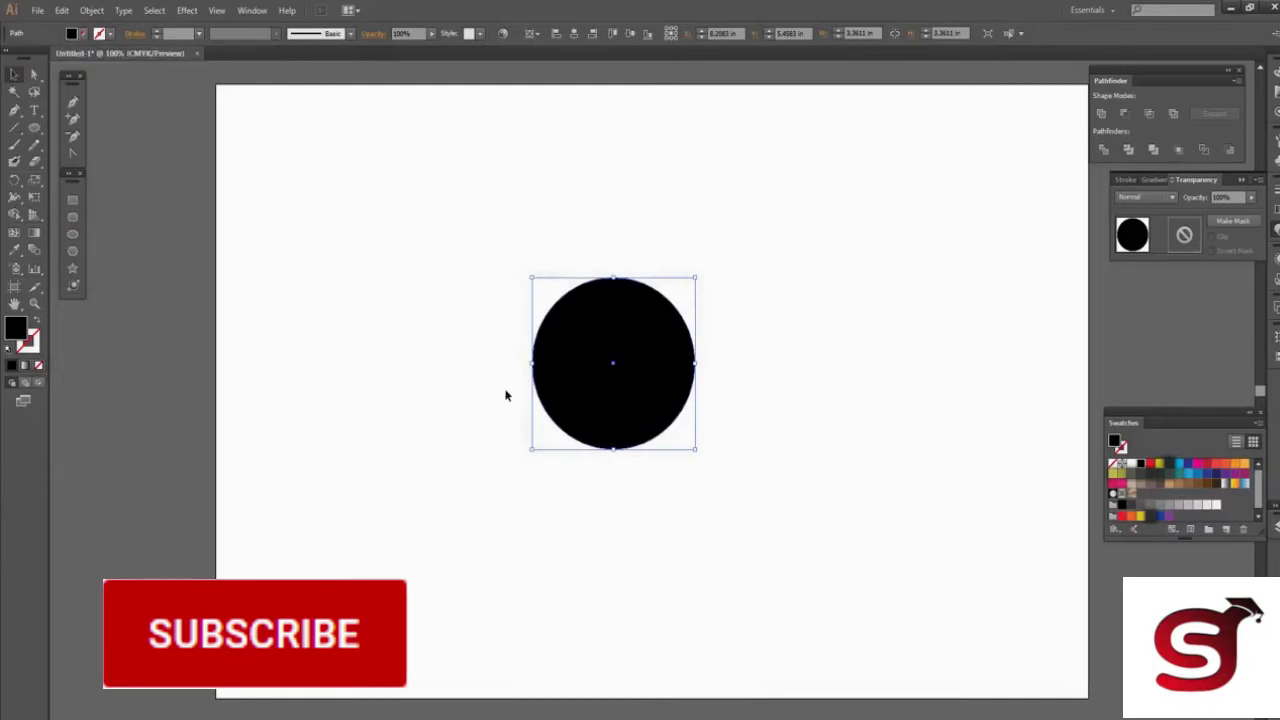
click(61, 10)
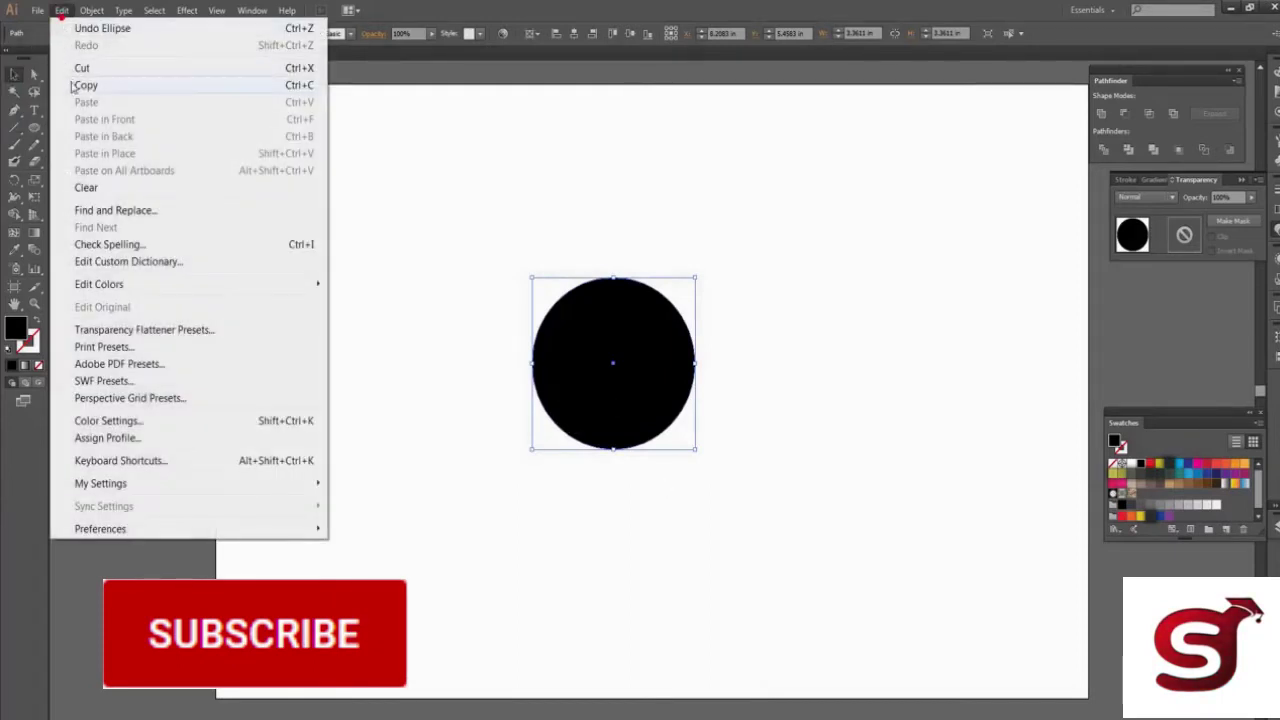
click(72, 86)
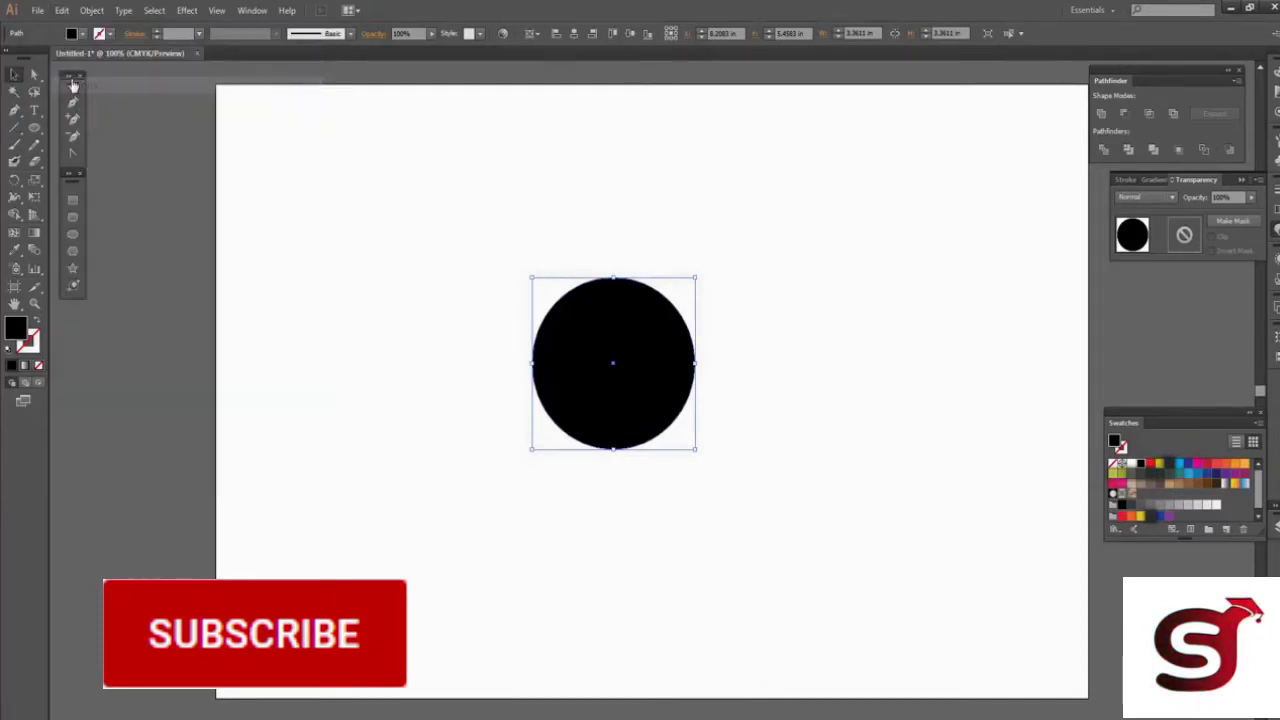
click(61, 10)
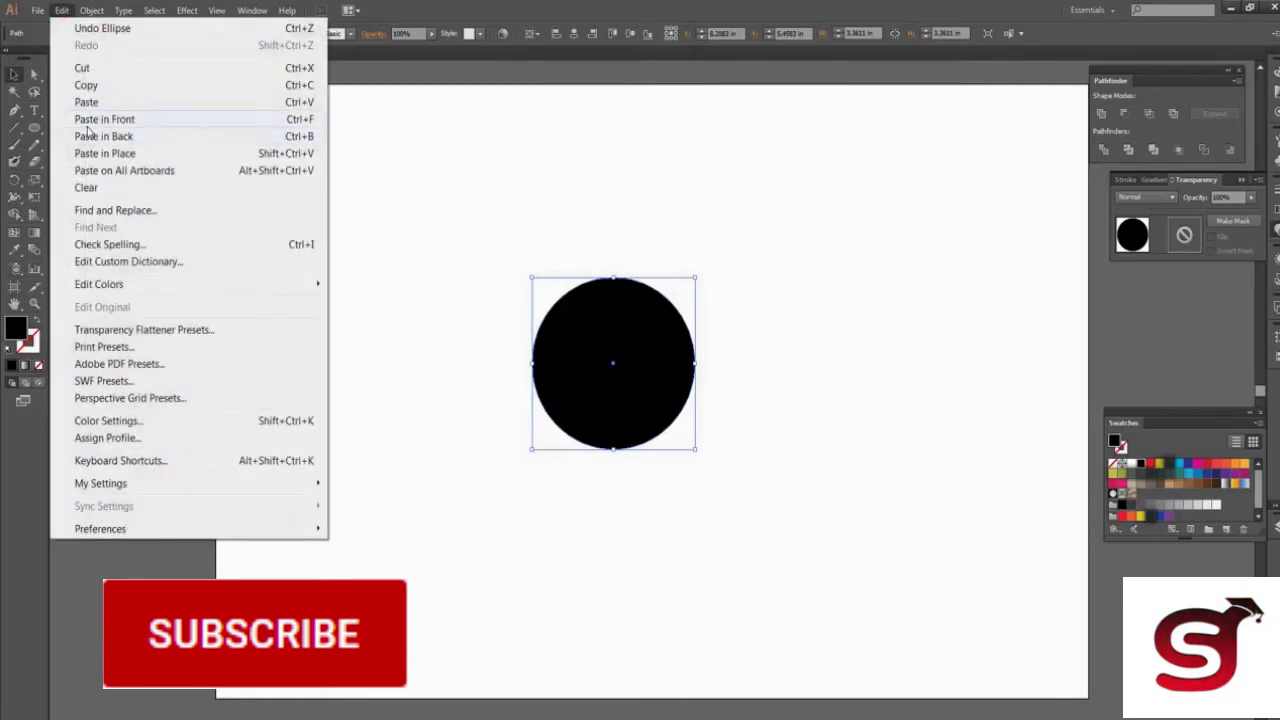
click(87, 120)
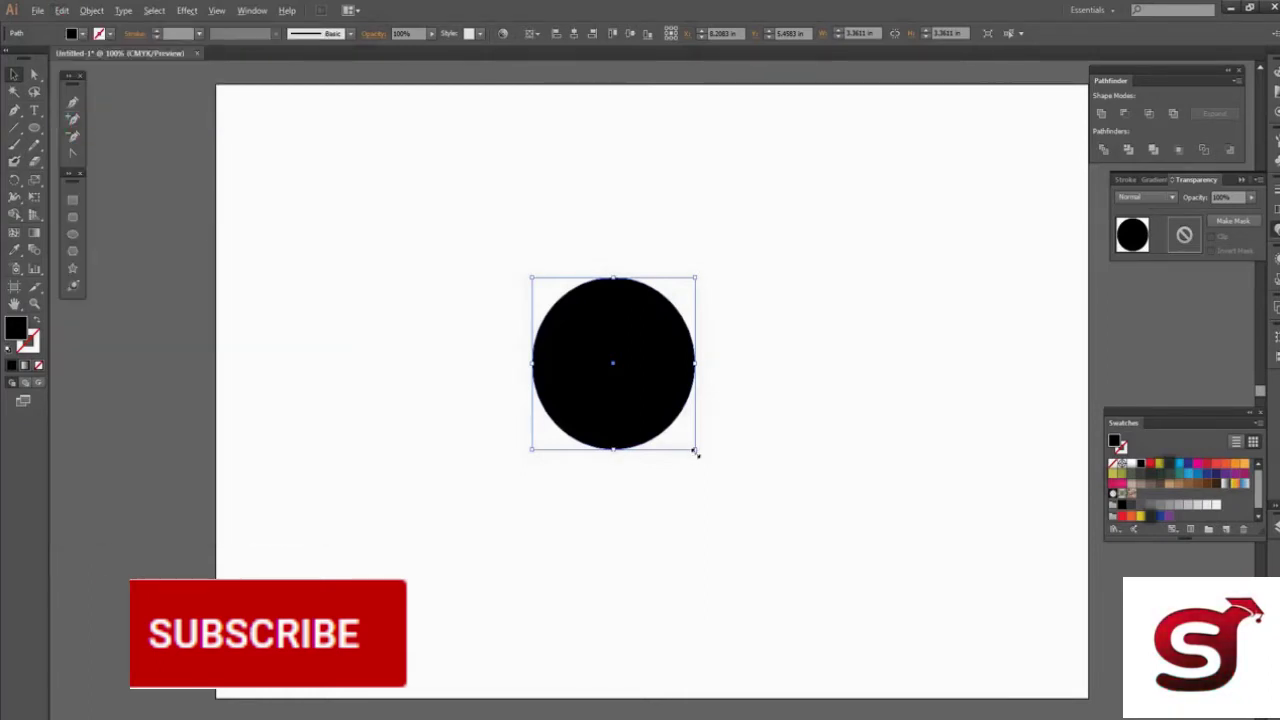
Shrink the copy concentrically, subtract it with Minus Front to form a ring, and move the ring up.
drag(695, 449, 660, 412)
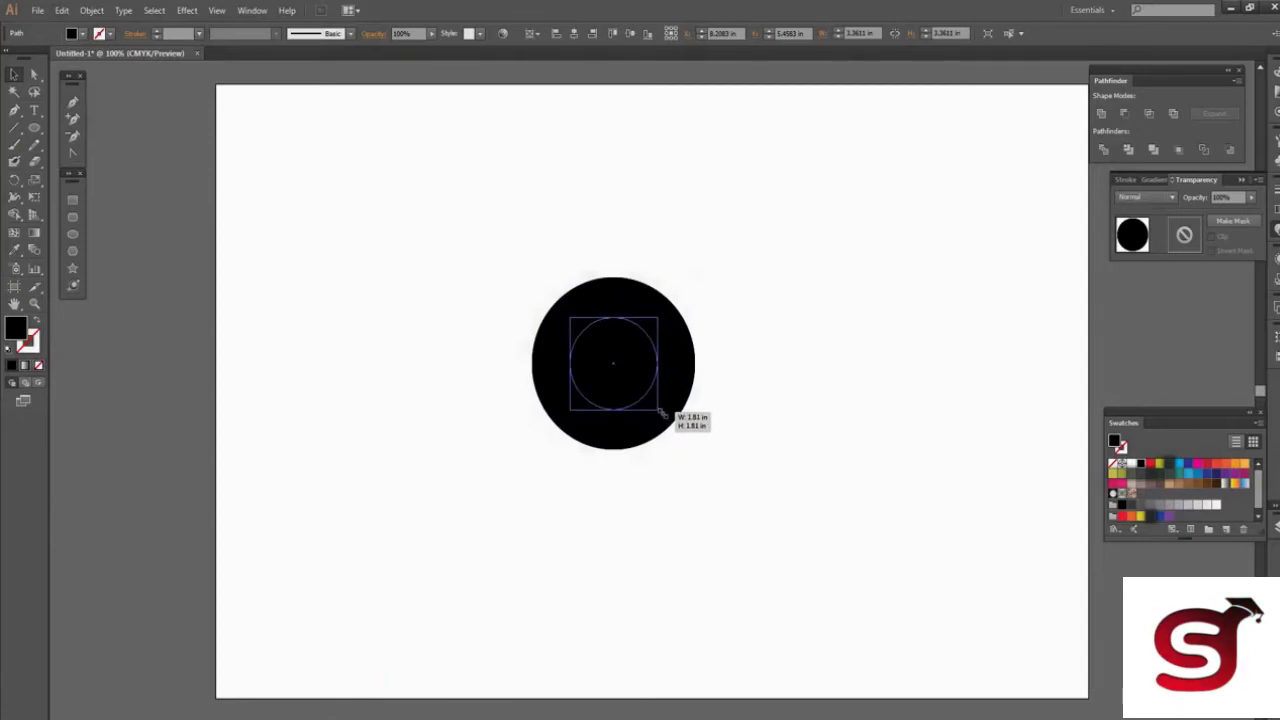
drag(660, 412, 655, 406)
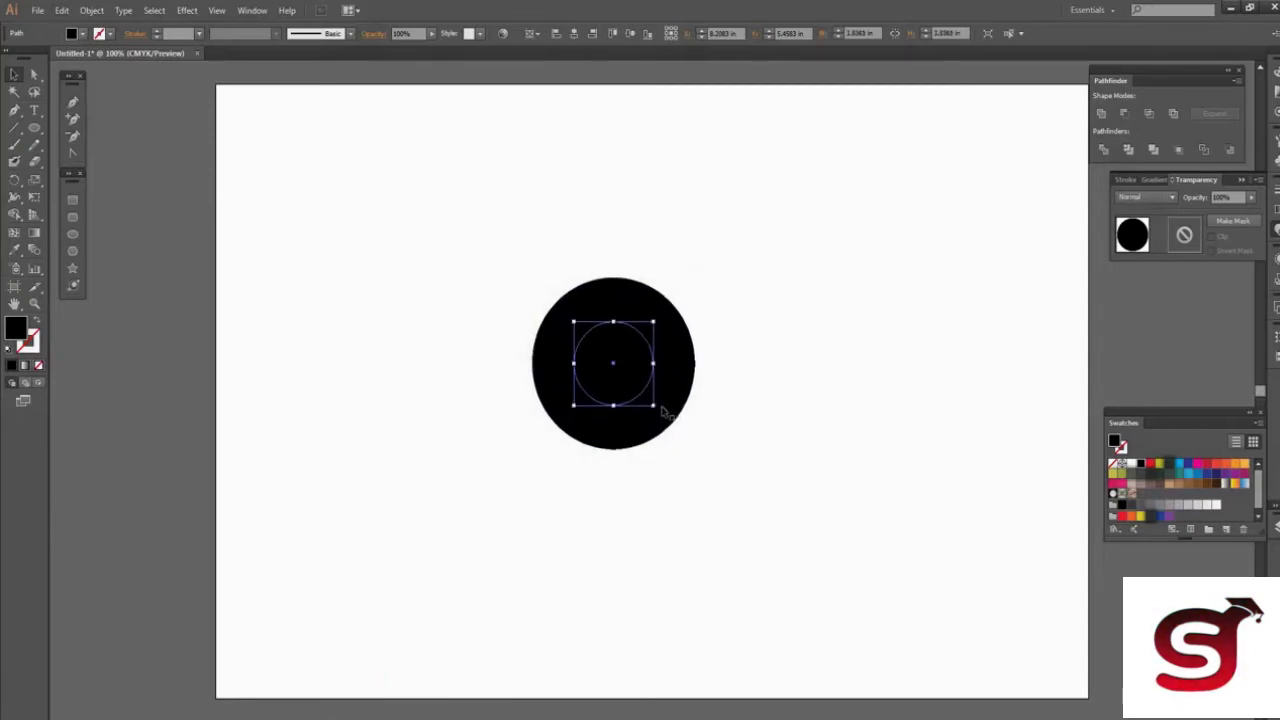
drag(763, 255, 494, 528)
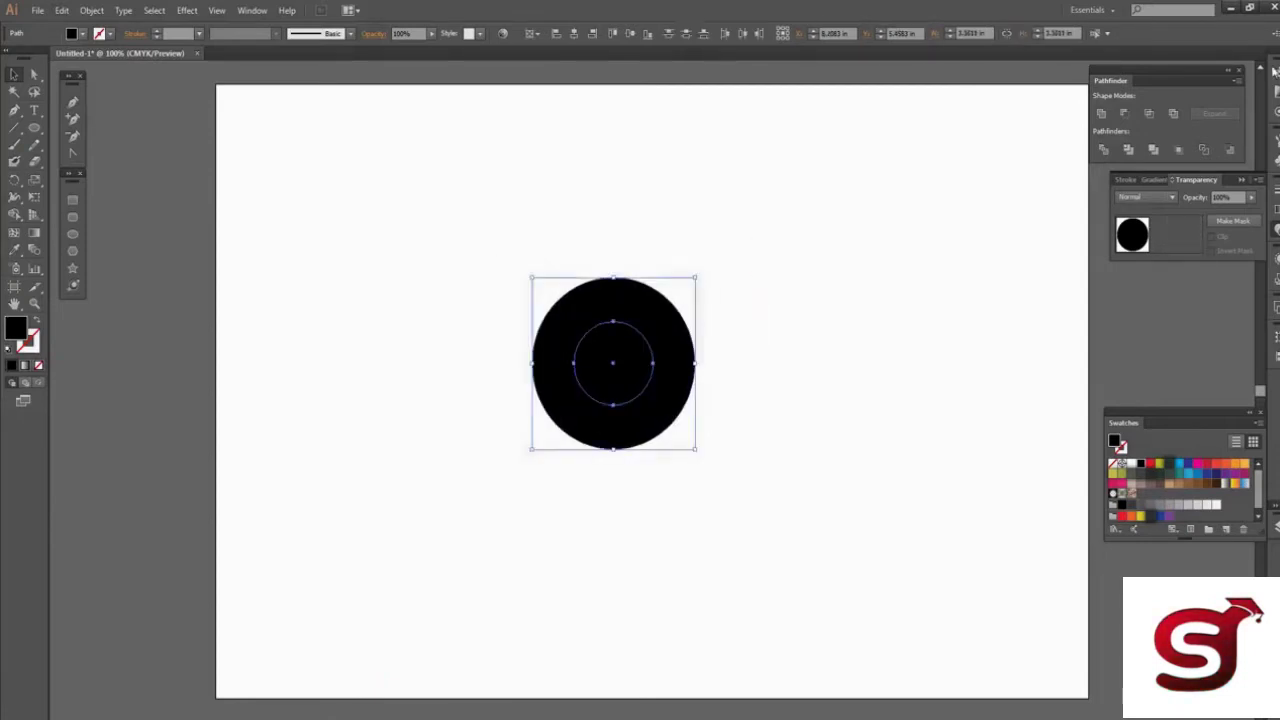
click(1126, 113)
click(751, 429)
click(660, 432)
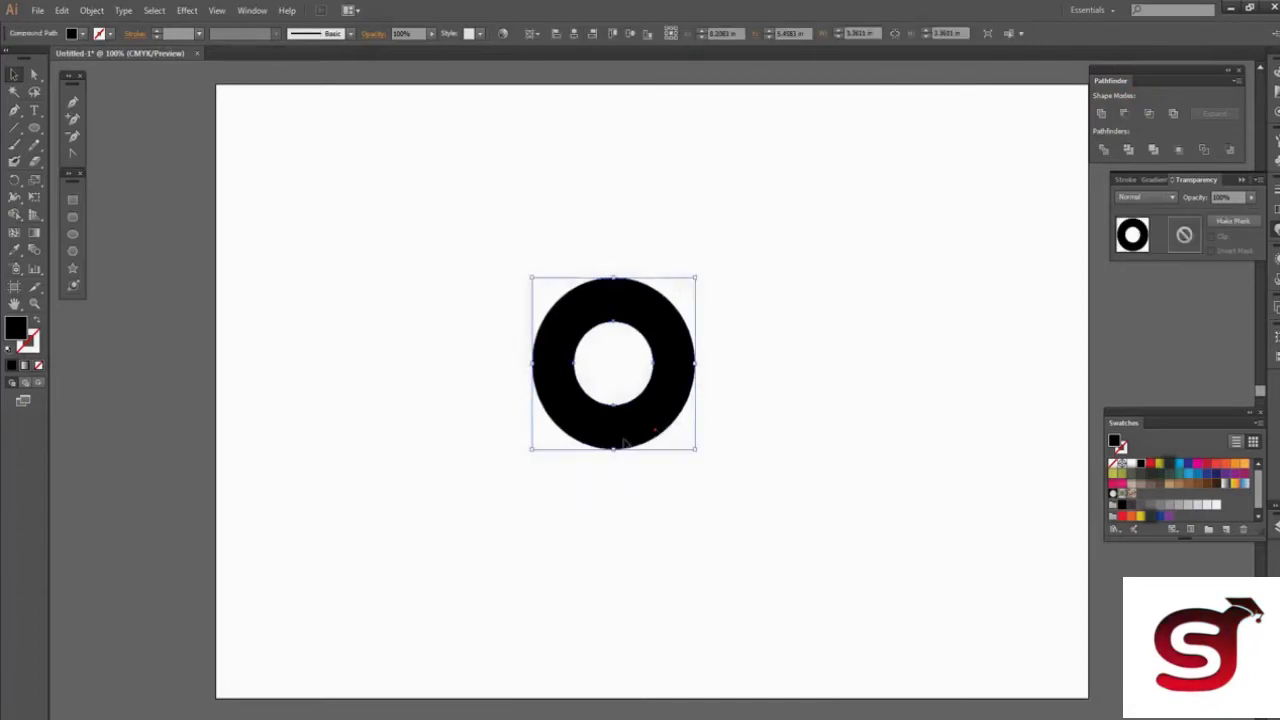
drag(626, 434, 692, 241)
Centre the ring, duplicate it below to form an 8, and enlarge the 8 proportionally.
click(575, 33)
mouse_move(651, 296)
mouse_down()
mouse_move(652, 475)
mouse_move(657, 429)
mouse_up()
click(886, 429)
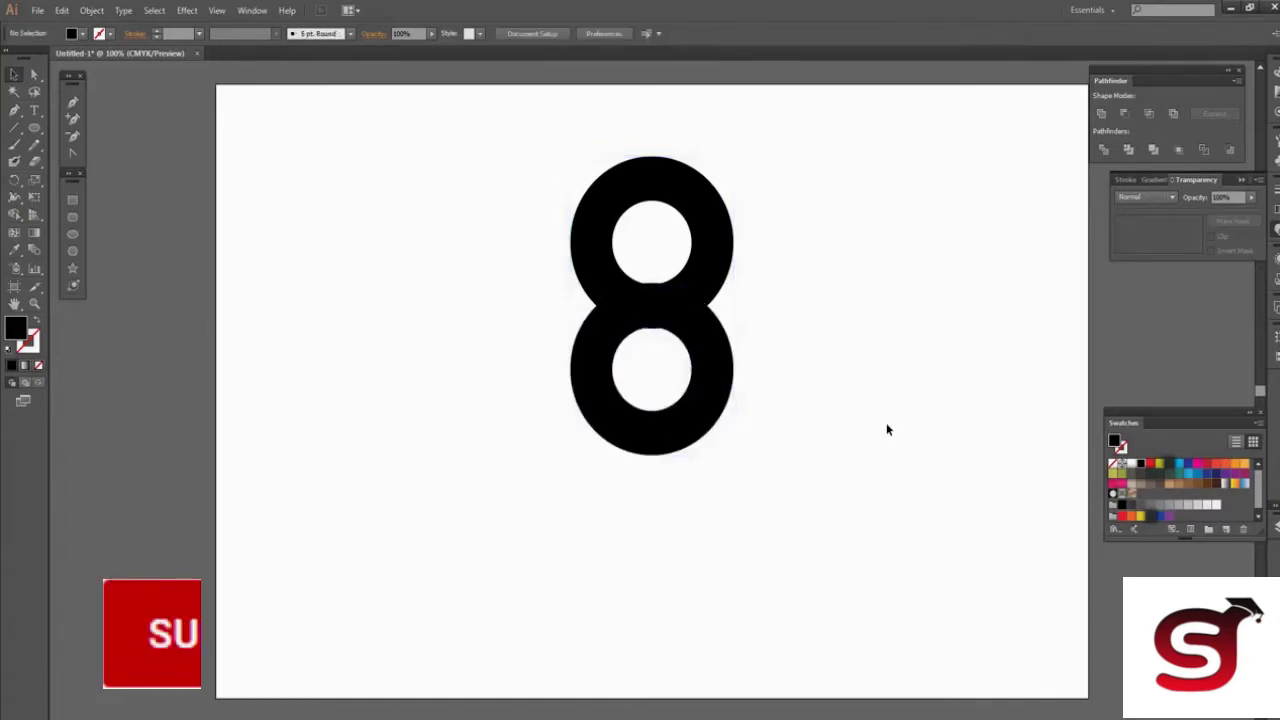
drag(504, 164, 820, 577)
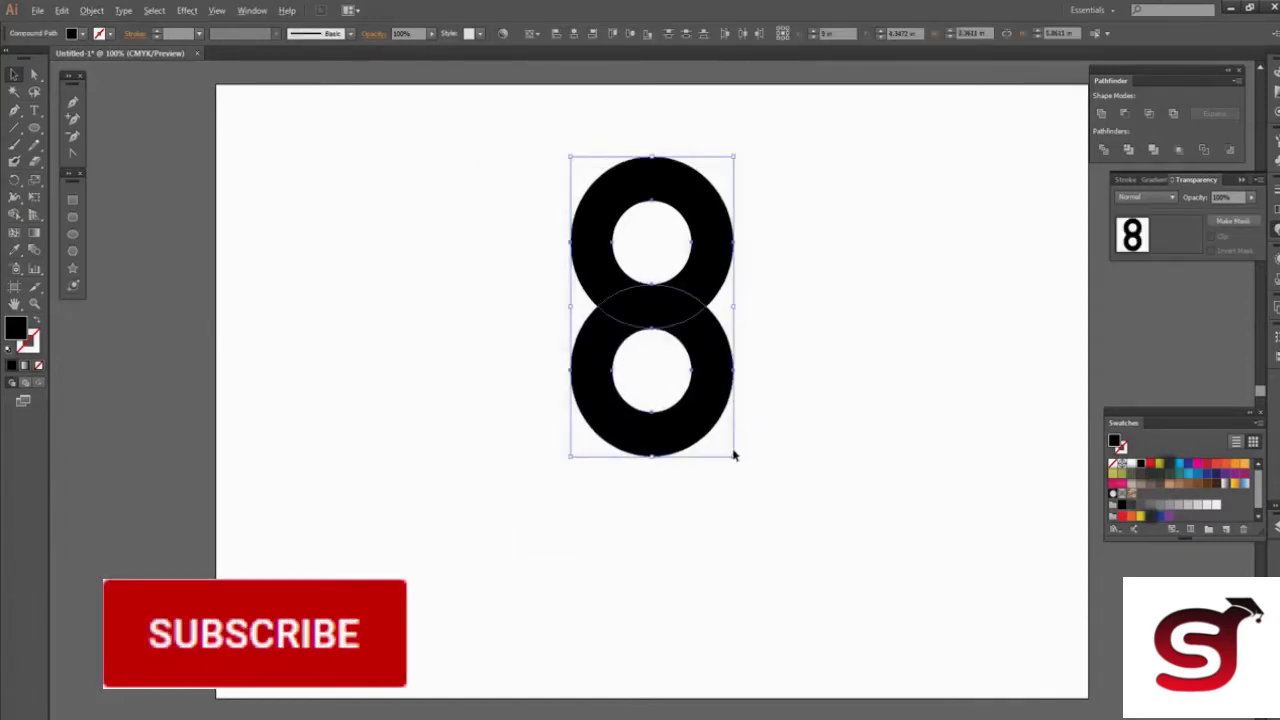
drag(734, 456, 768, 630)
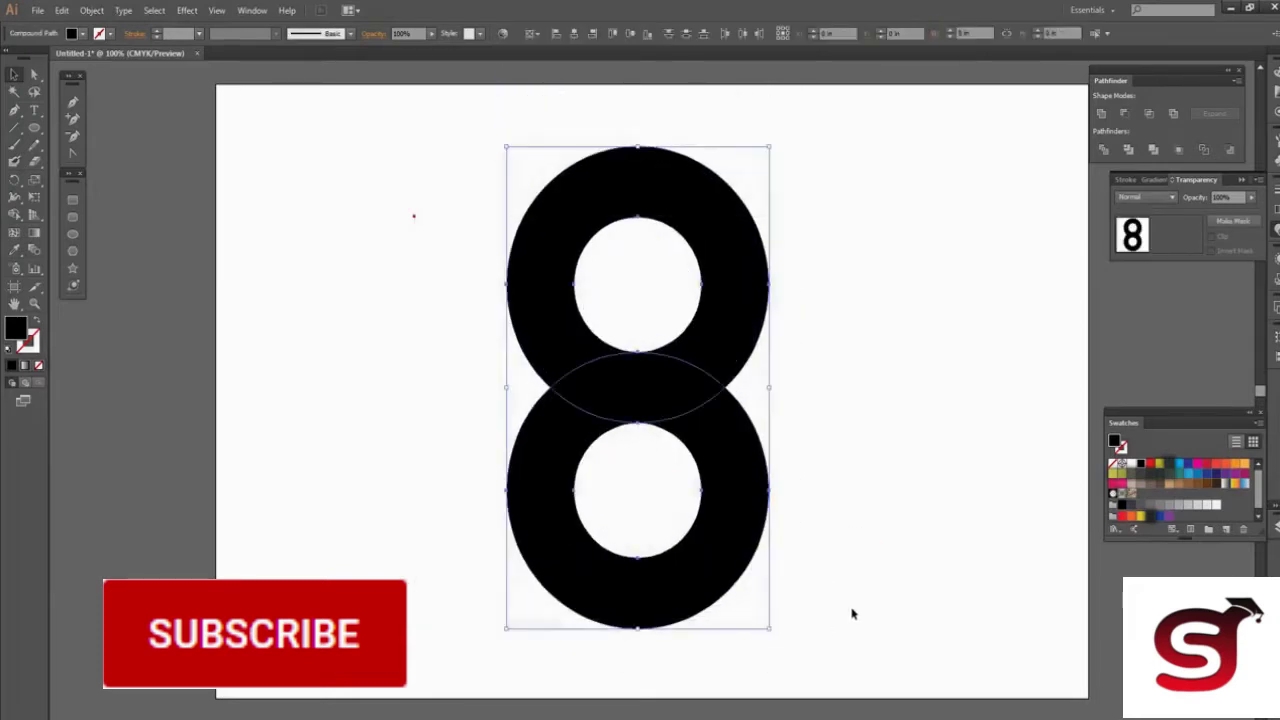
Fill both rings of the 8 with light grey (K=30).
click(1131, 464)
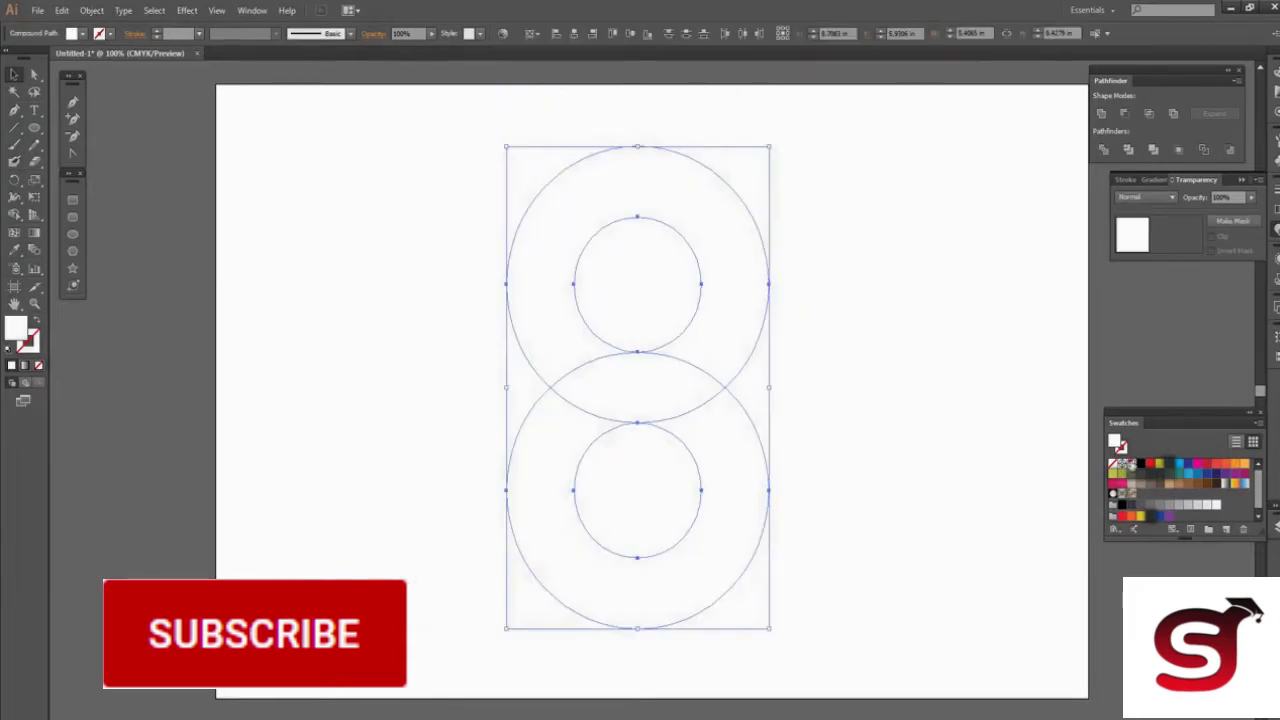
click(1150, 506)
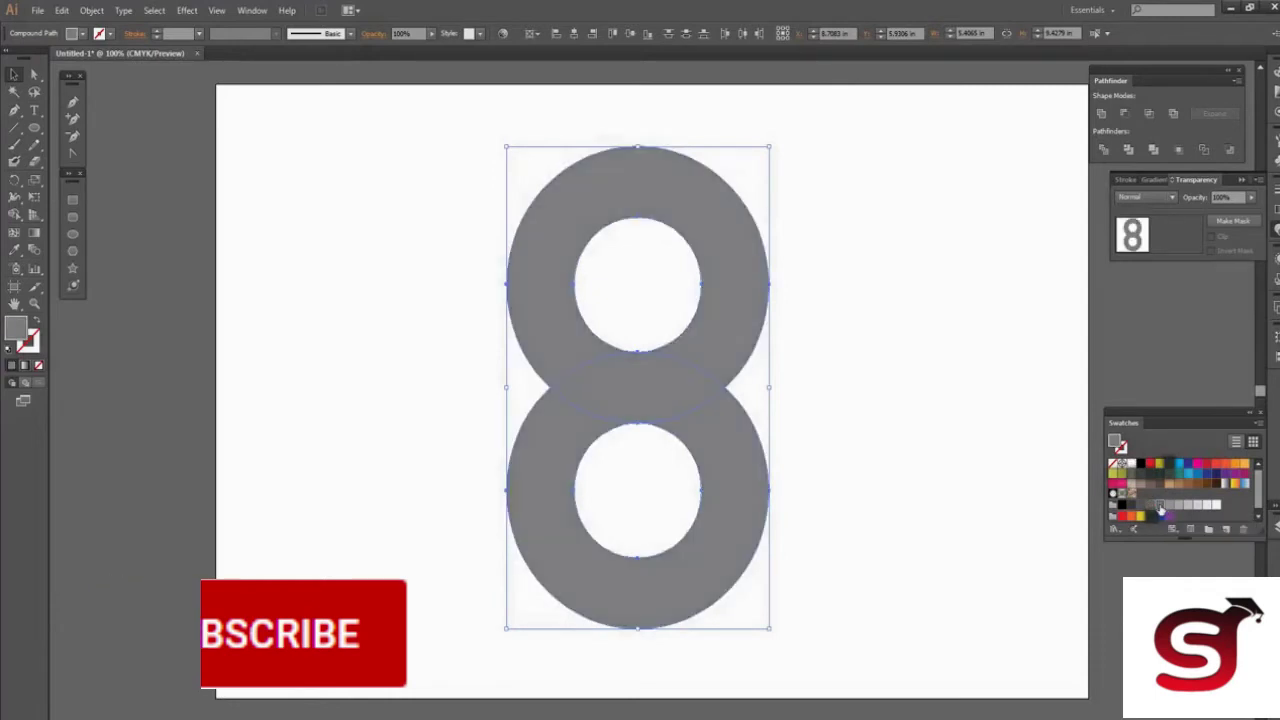
click(970, 498)
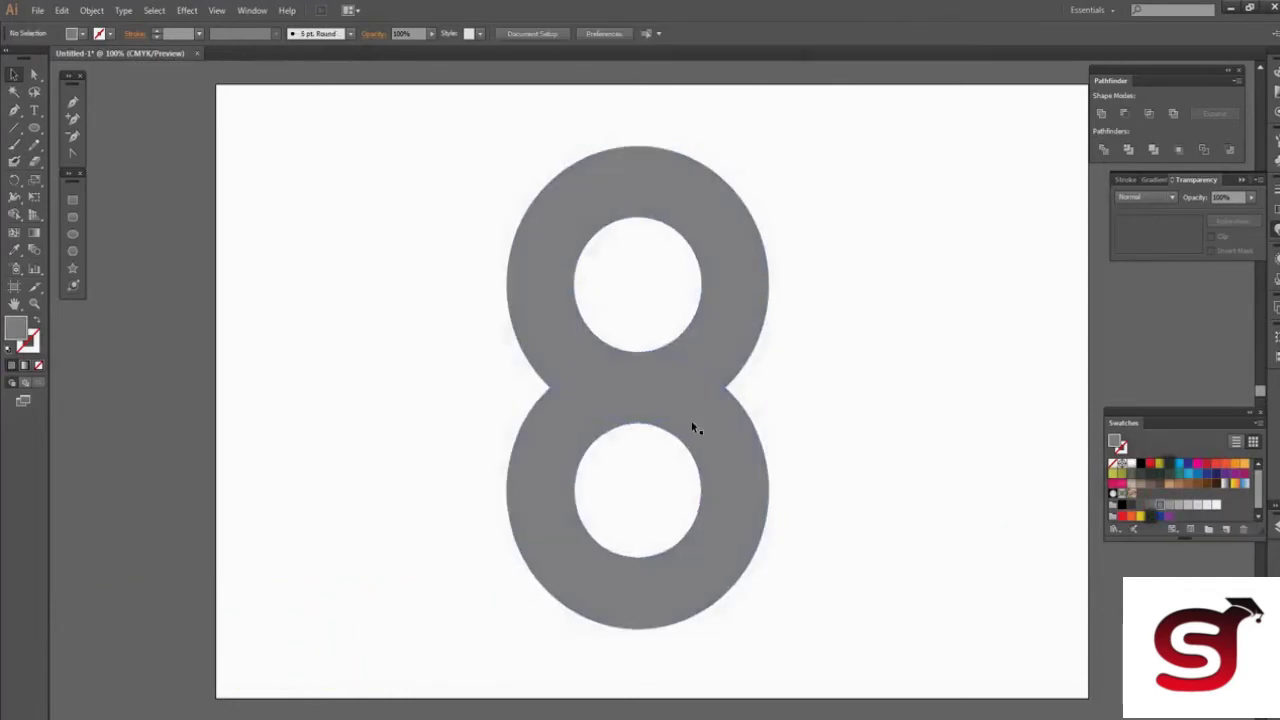
click(657, 406)
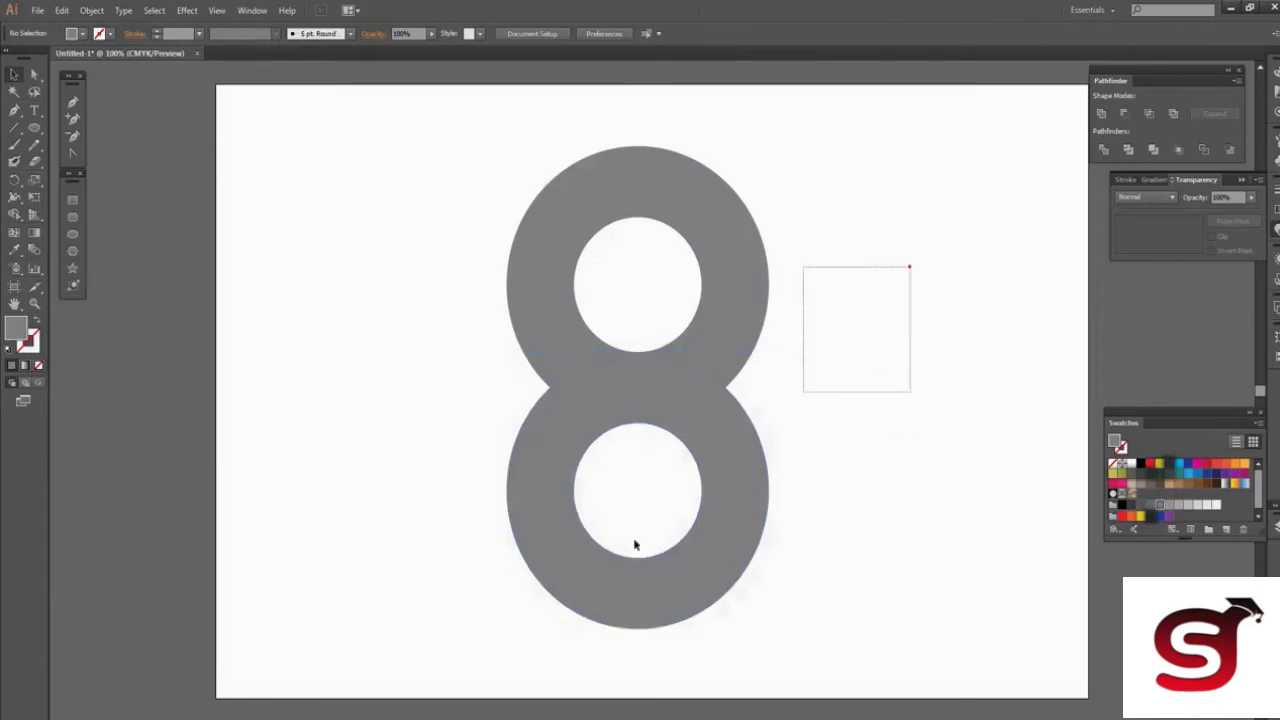
drag(806, 391, 909, 266)
key(ctrl+a)
click(1178, 505)
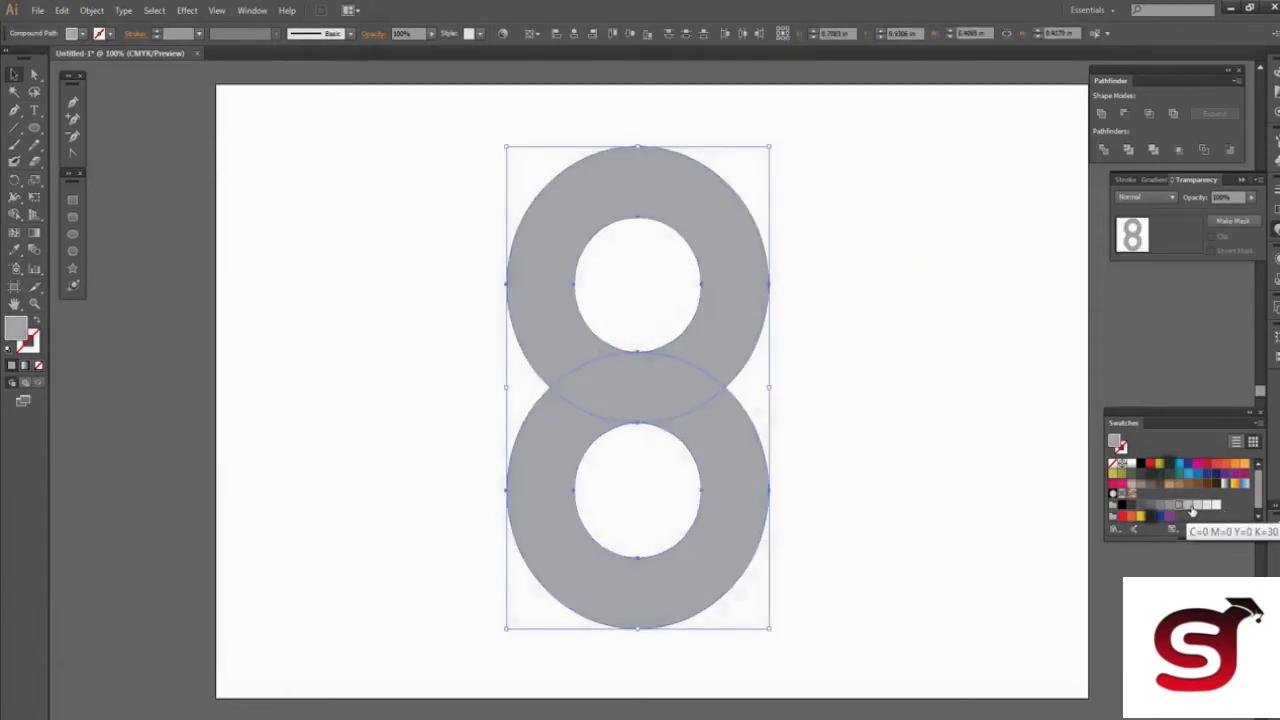
click(1190, 507)
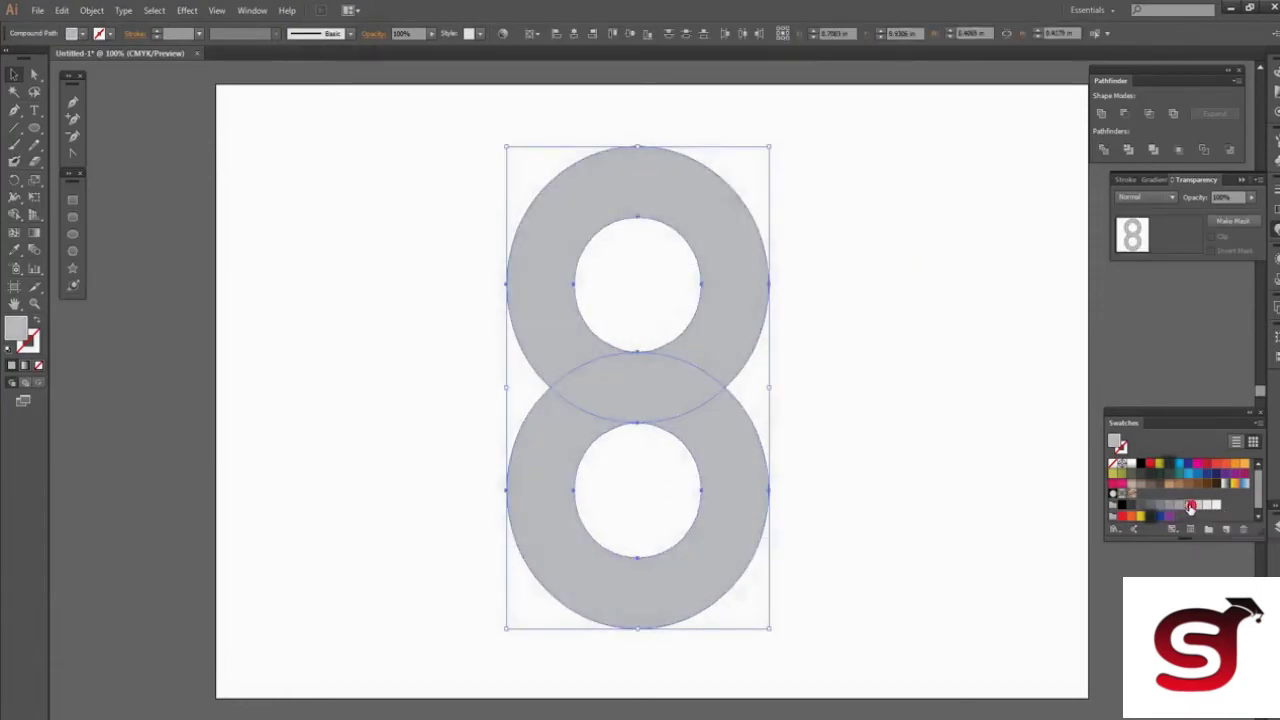
click(924, 436)
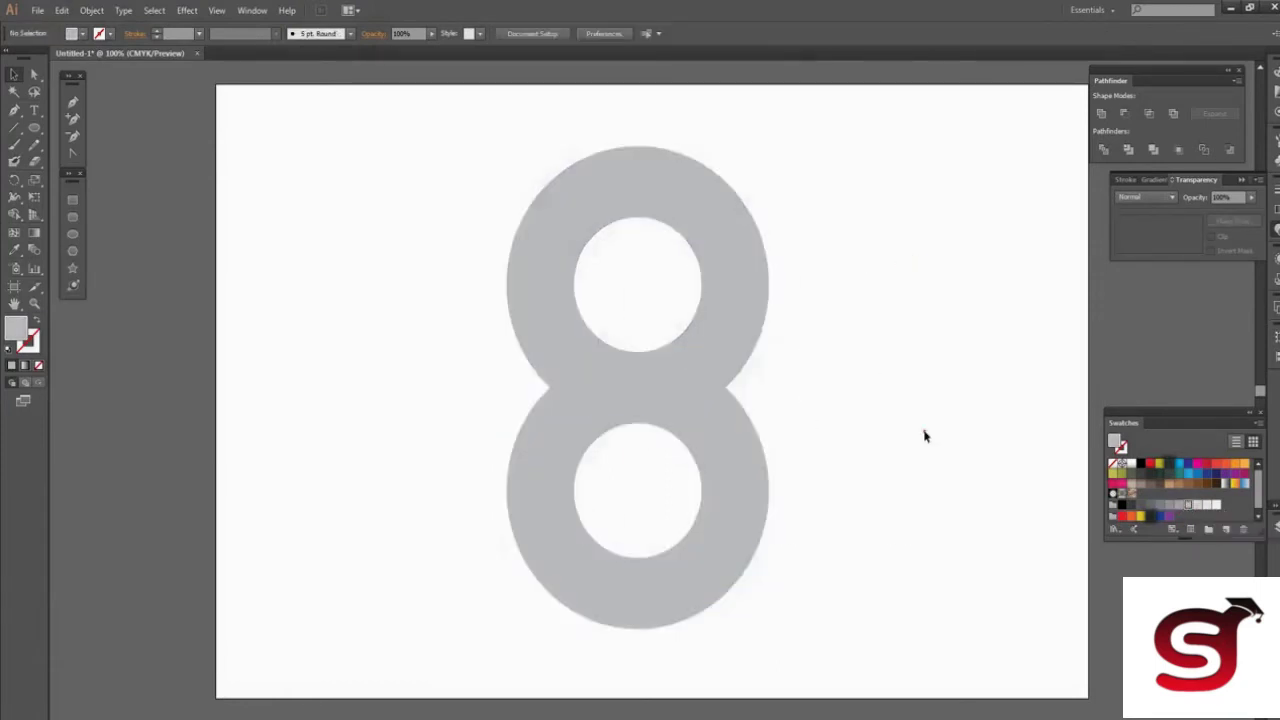
Draw a square on the upper ring and add a horizontally mirrored copy moved up on the lower left.
click(73, 200)
drag(638, 281, 772, 423)
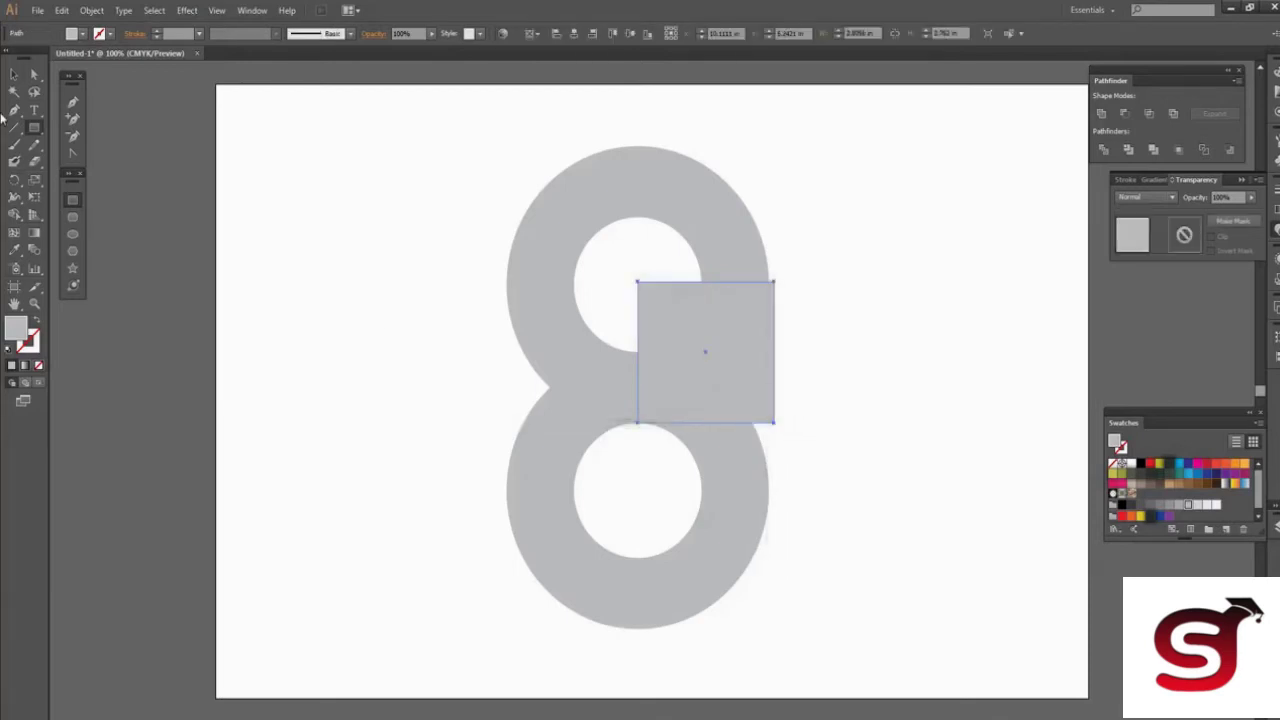
key(o)
alt+click(637, 422)
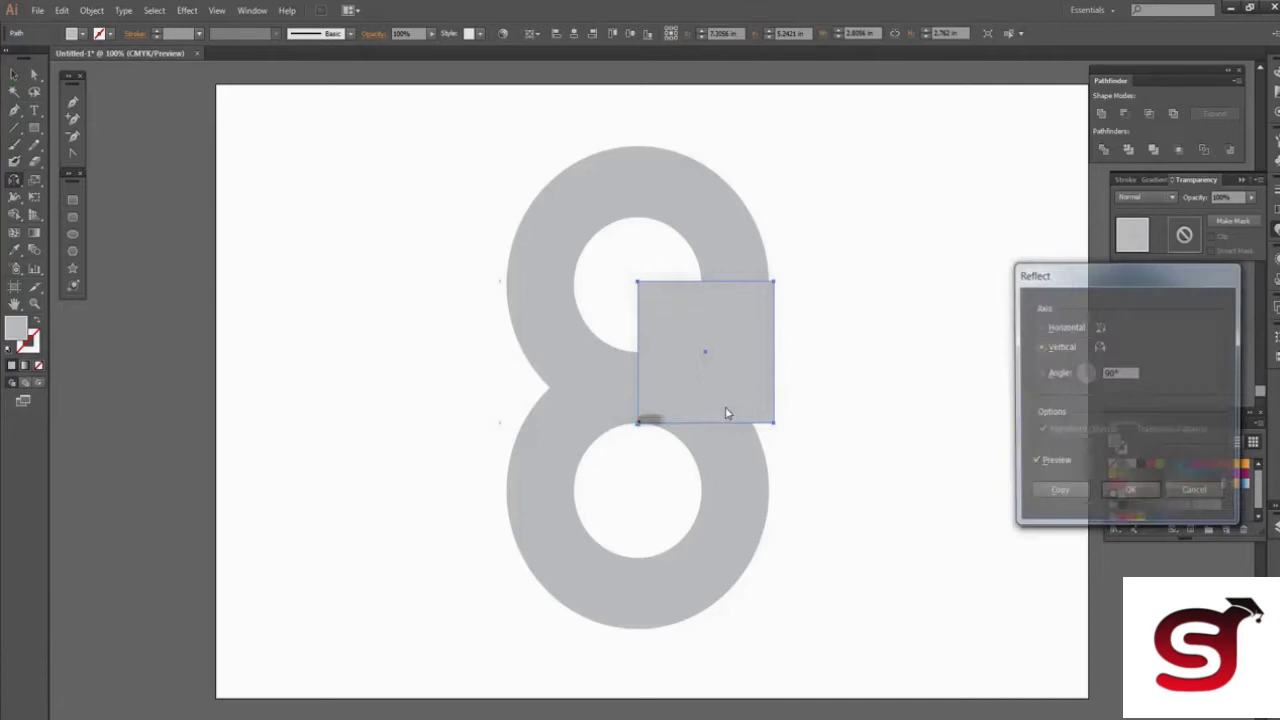
click(1080, 327)
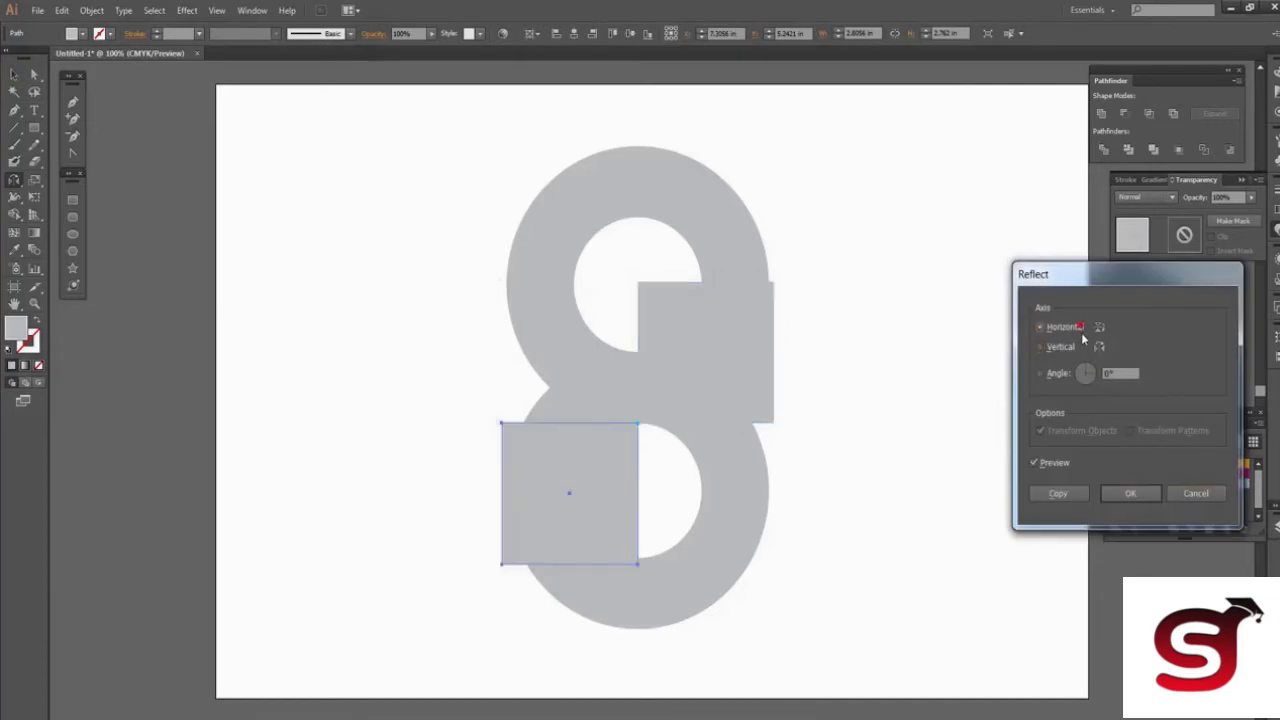
click(1122, 490)
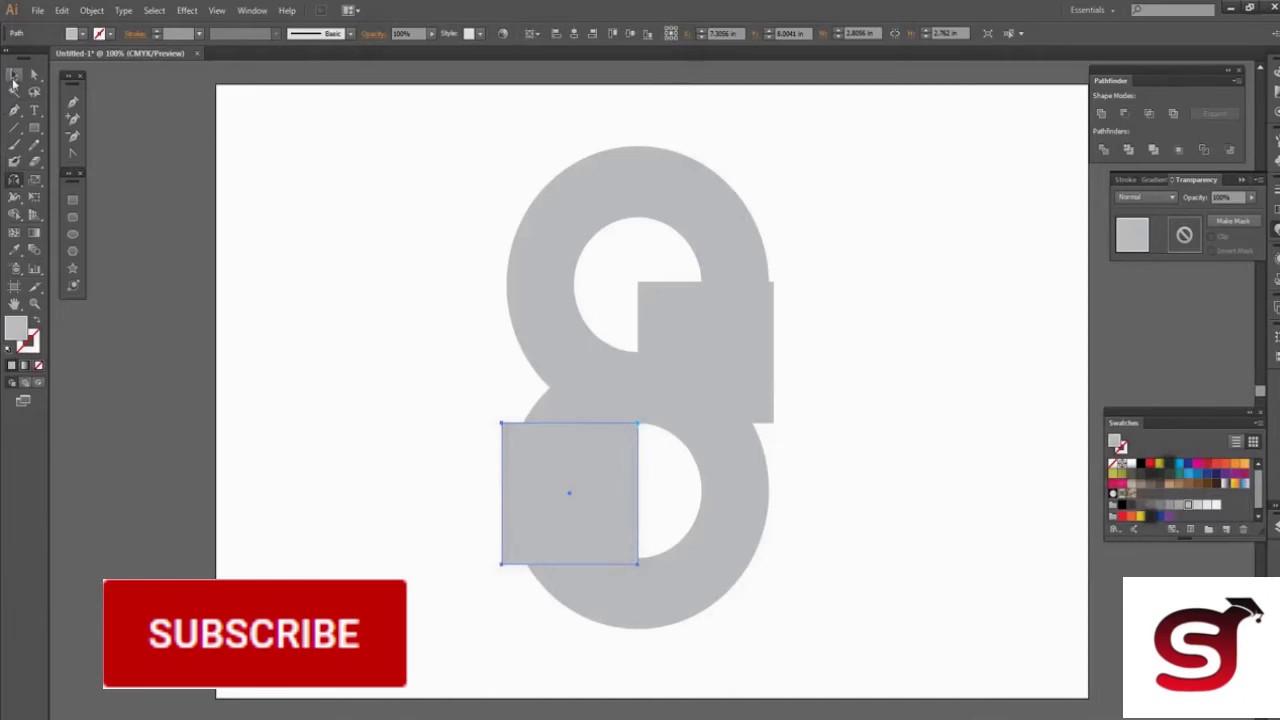
click(13, 77)
drag(568, 493, 568, 422)
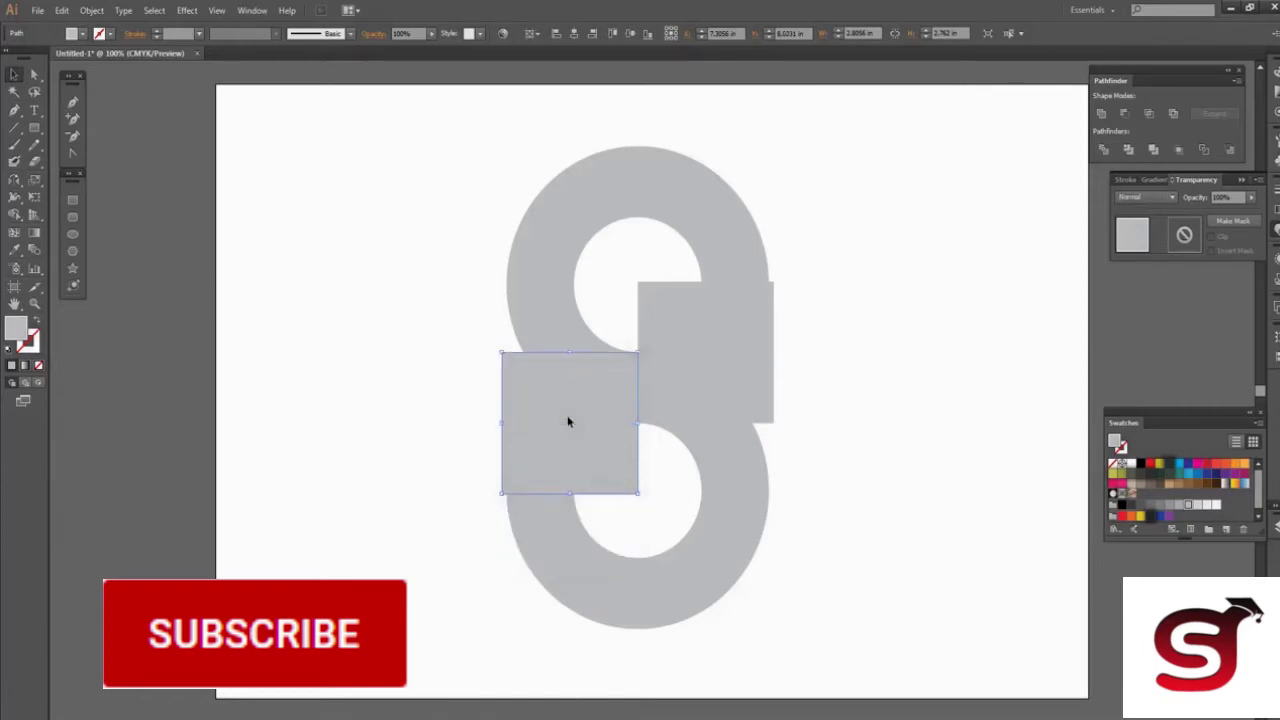
Cut the right square out of the top ring with Minus Front.
click(922, 428)
click(766, 372)
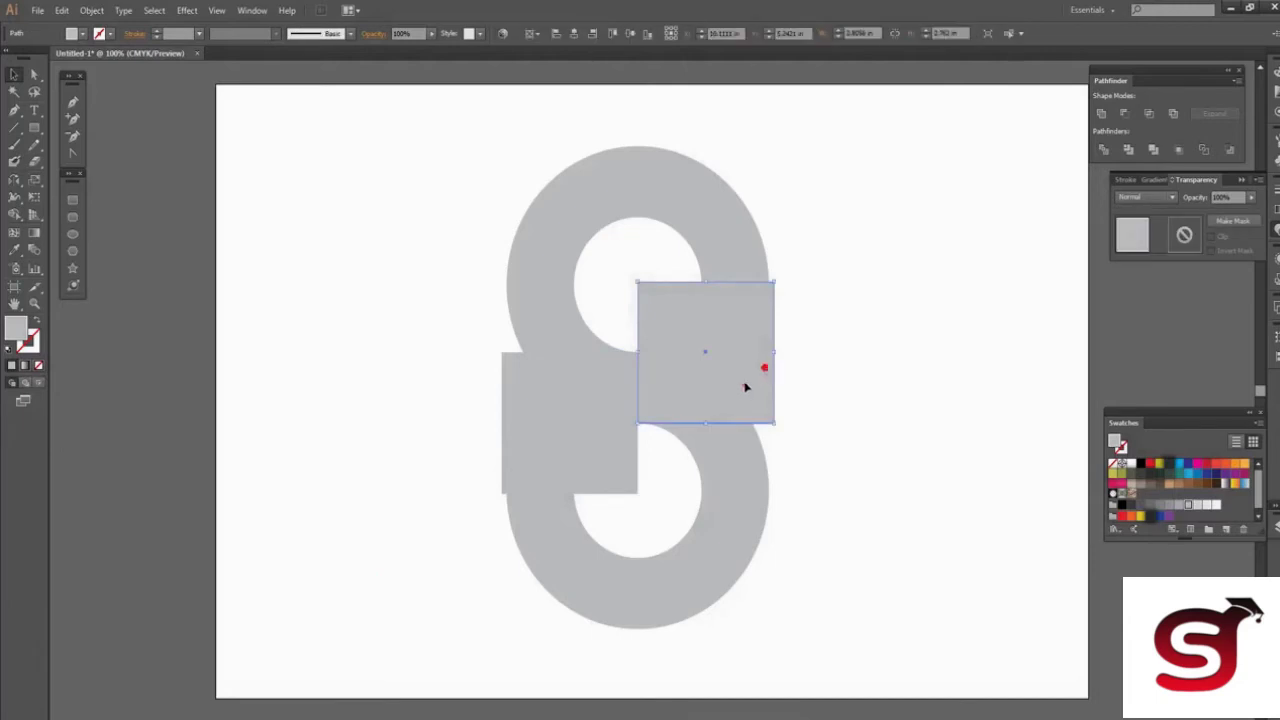
shift+click(604, 446)
click(932, 373)
click(712, 325)
shift+click(732, 245)
click(1124, 113)
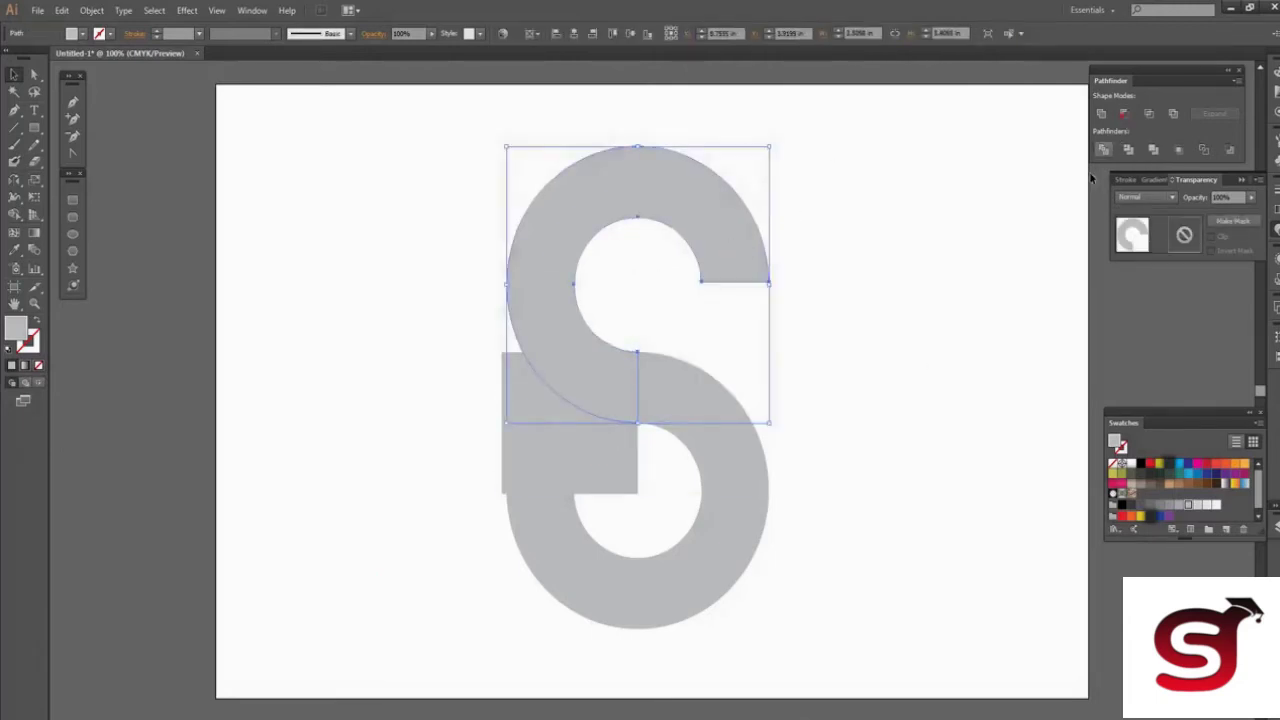
Cut the left square out of the bottom ring with Minus Front.
click(970, 335)
click(582, 418)
shift+click(716, 426)
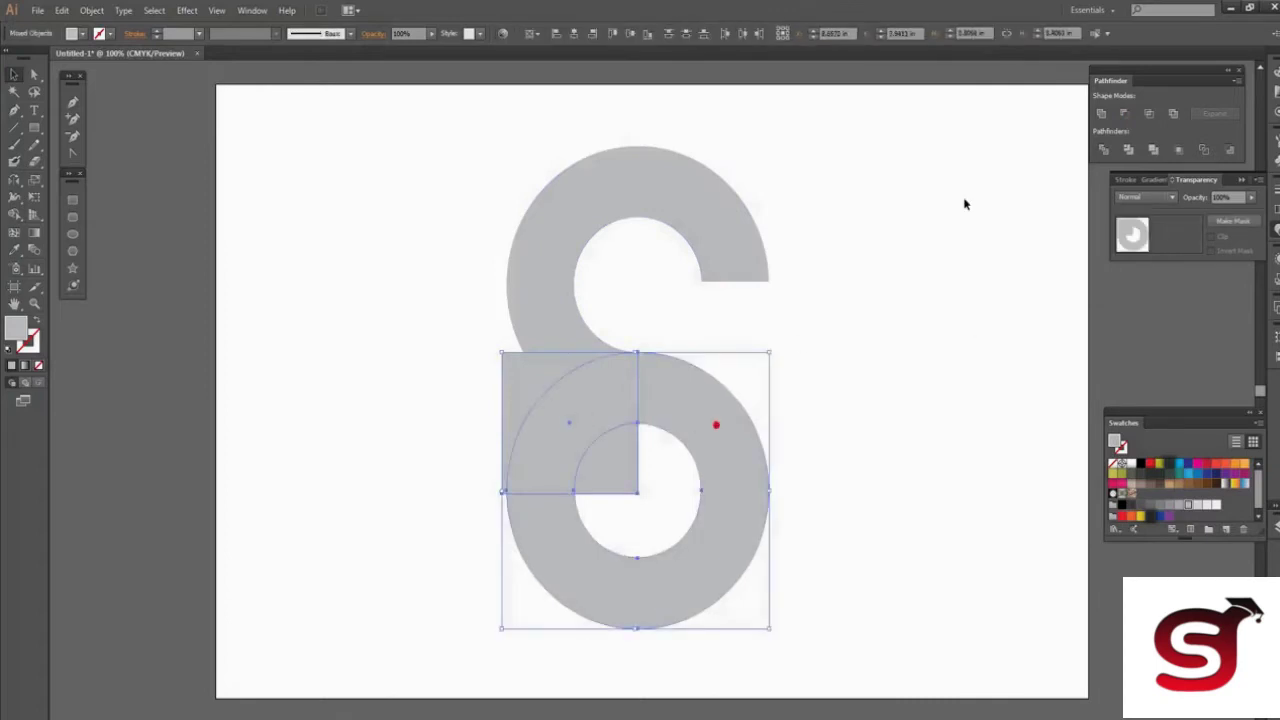
click(1124, 113)
click(960, 241)
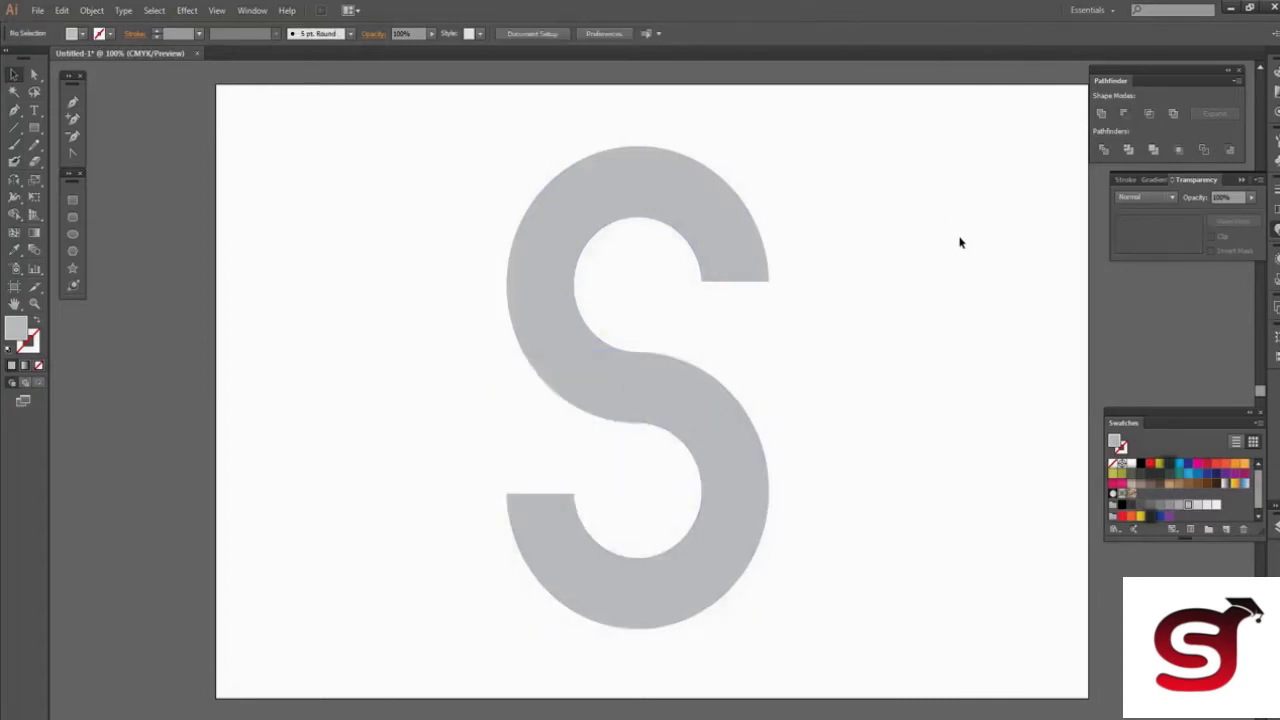
Unite the two S halves into a single shape.
drag(940, 271, 588, 591)
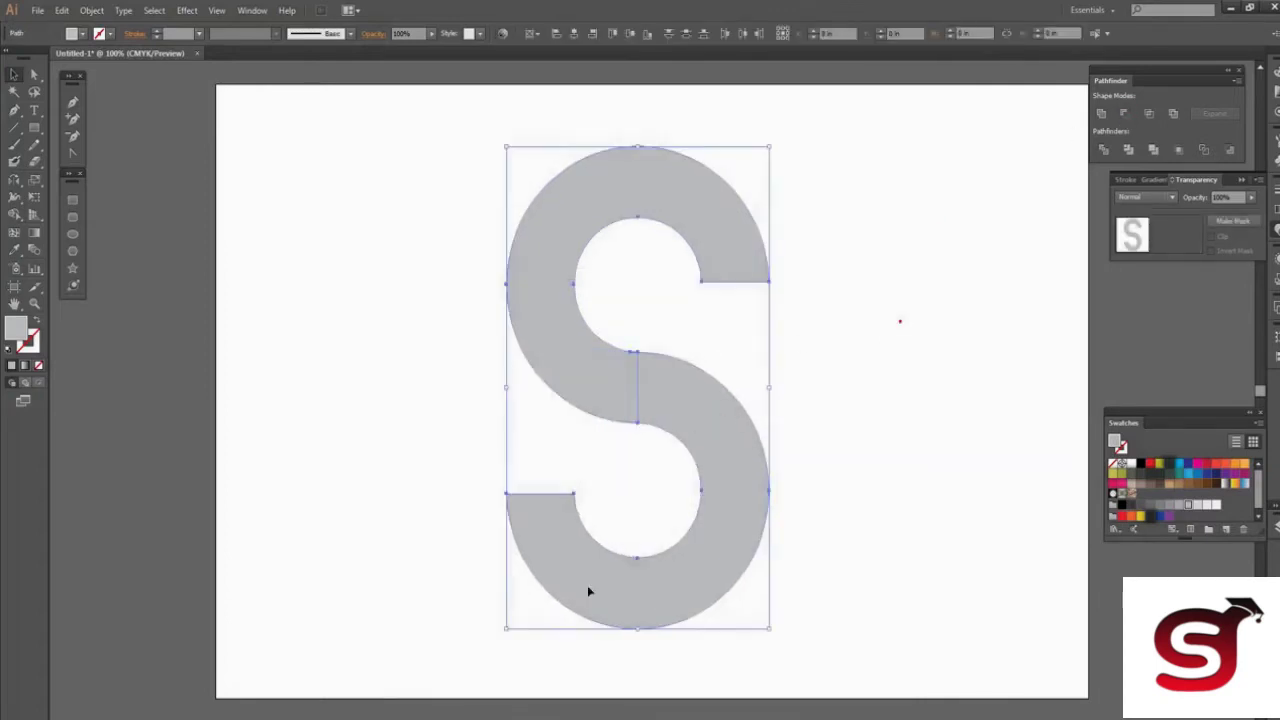
click(843, 453)
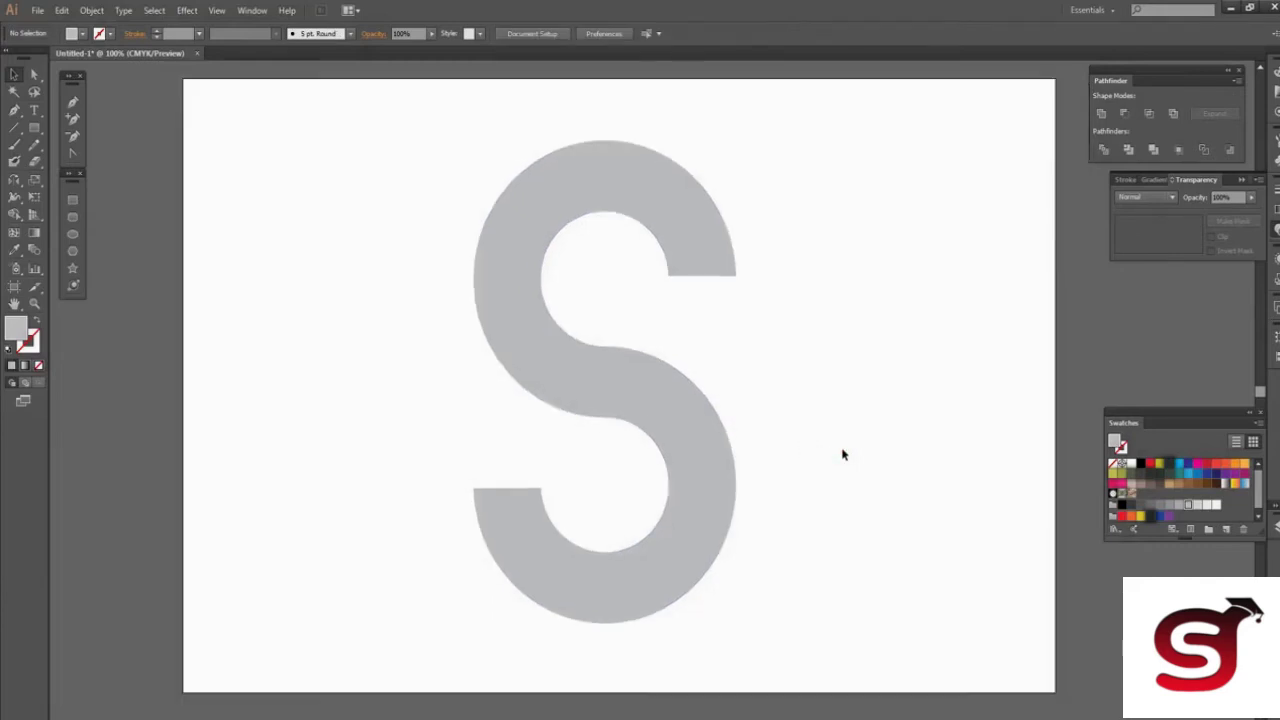
drag(430, 210, 815, 608)
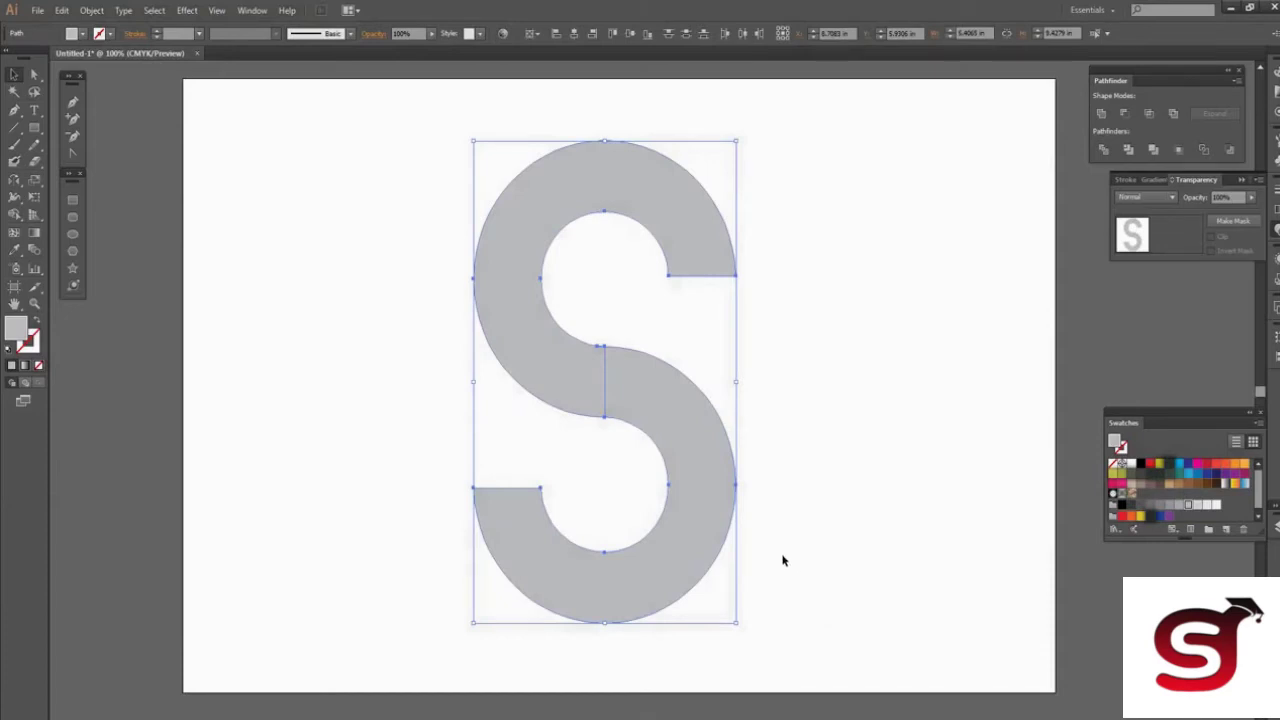
click(1099, 114)
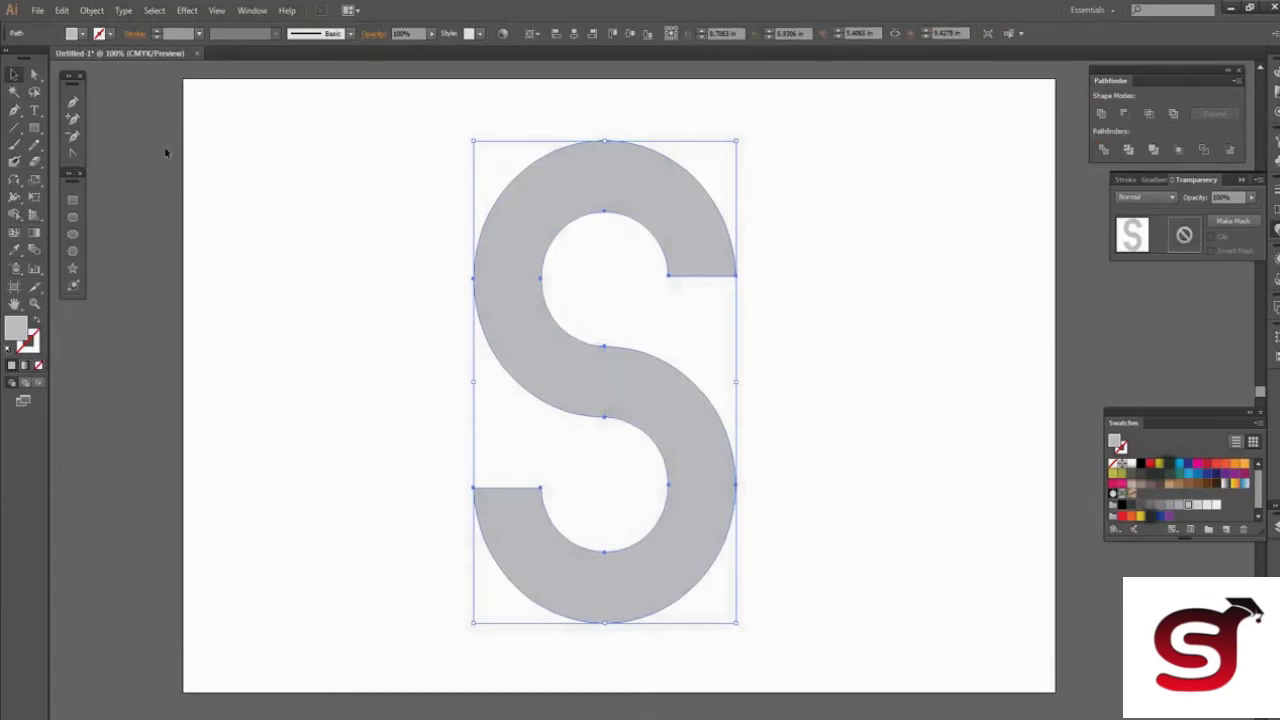
Set the S fill to None and its stroke to black.
click(82, 34)
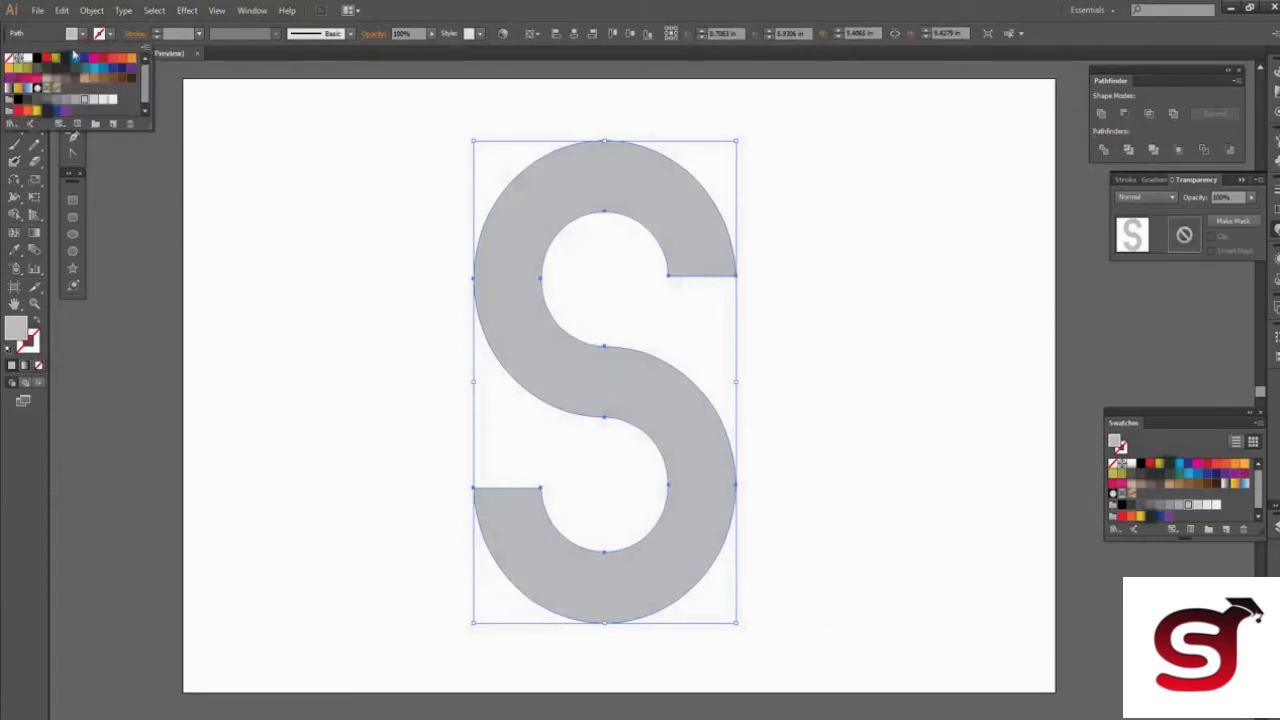
click(10, 62)
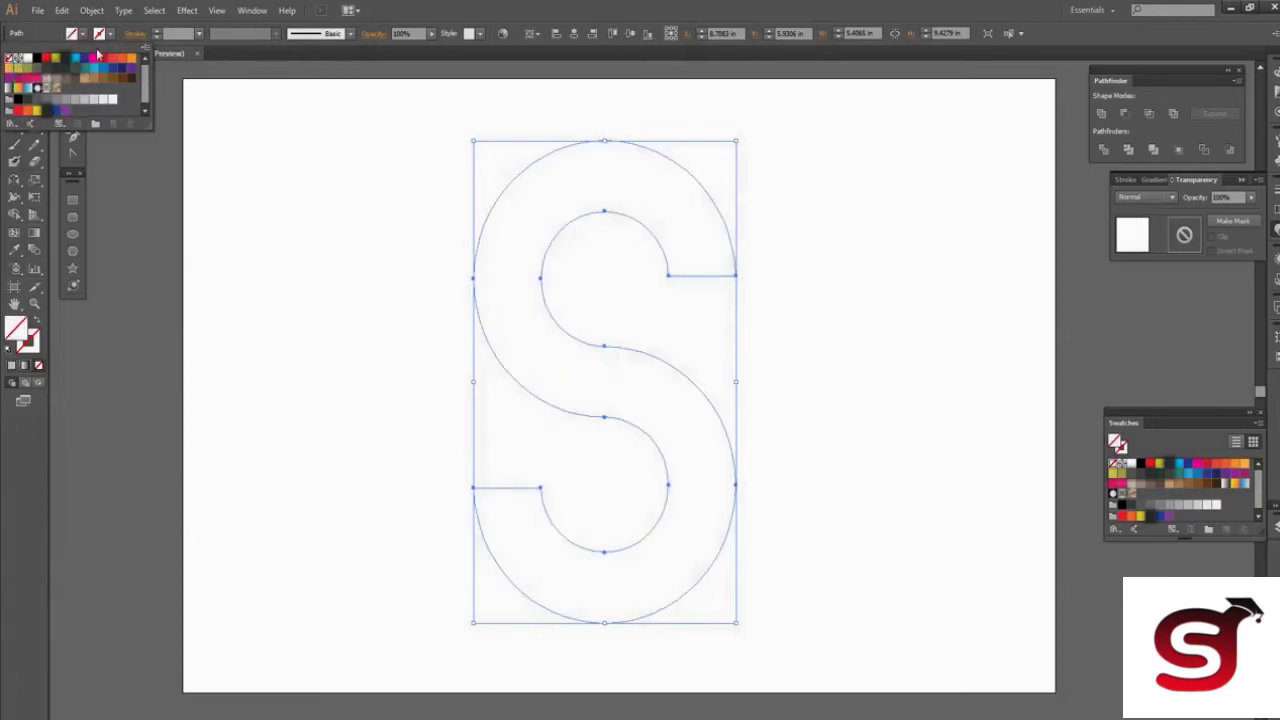
click(110, 34)
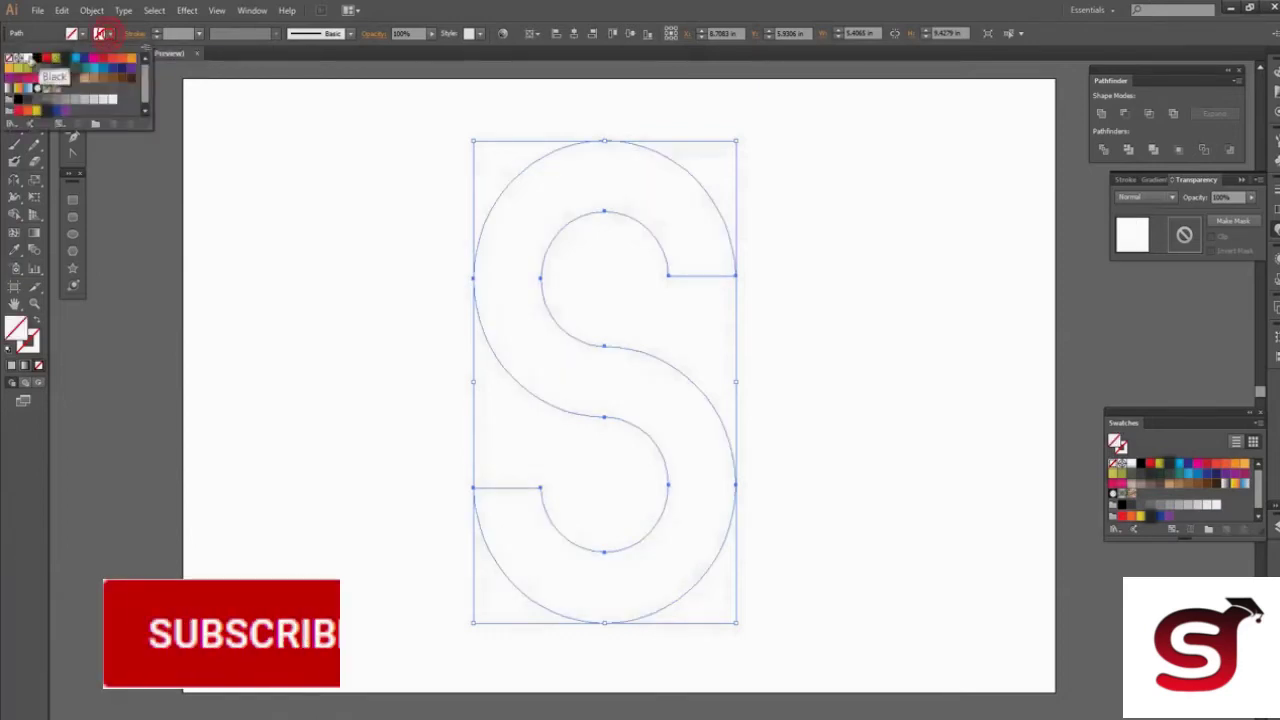
click(330, 400)
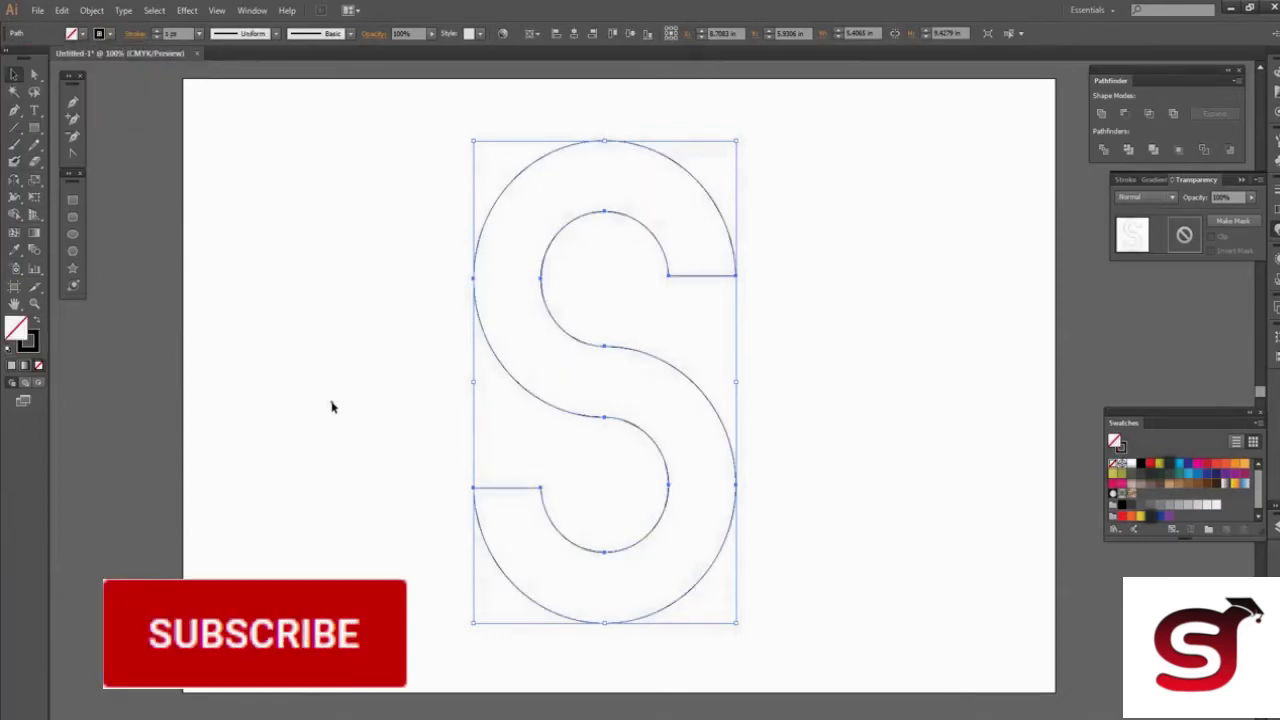
click(650, 430)
Reflect a copy of the S outline across the vertical axis to close an 8 outline.
right_click(649, 432)
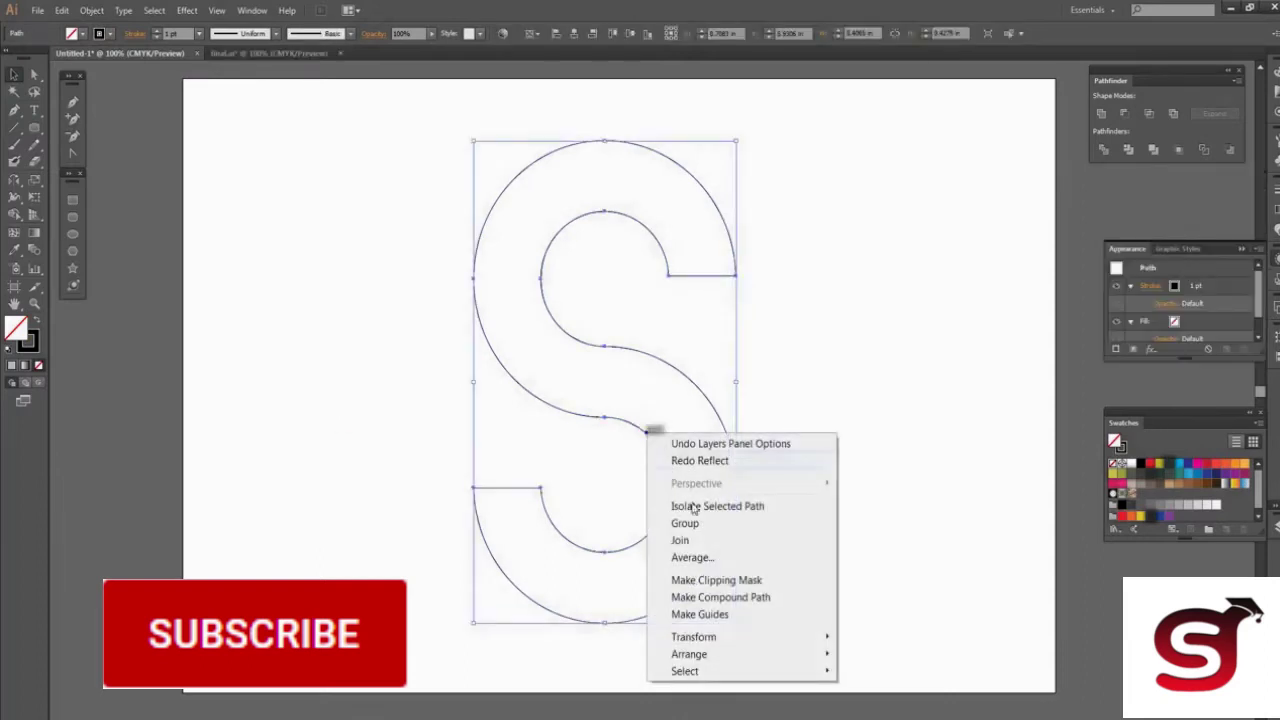
click(887, 553)
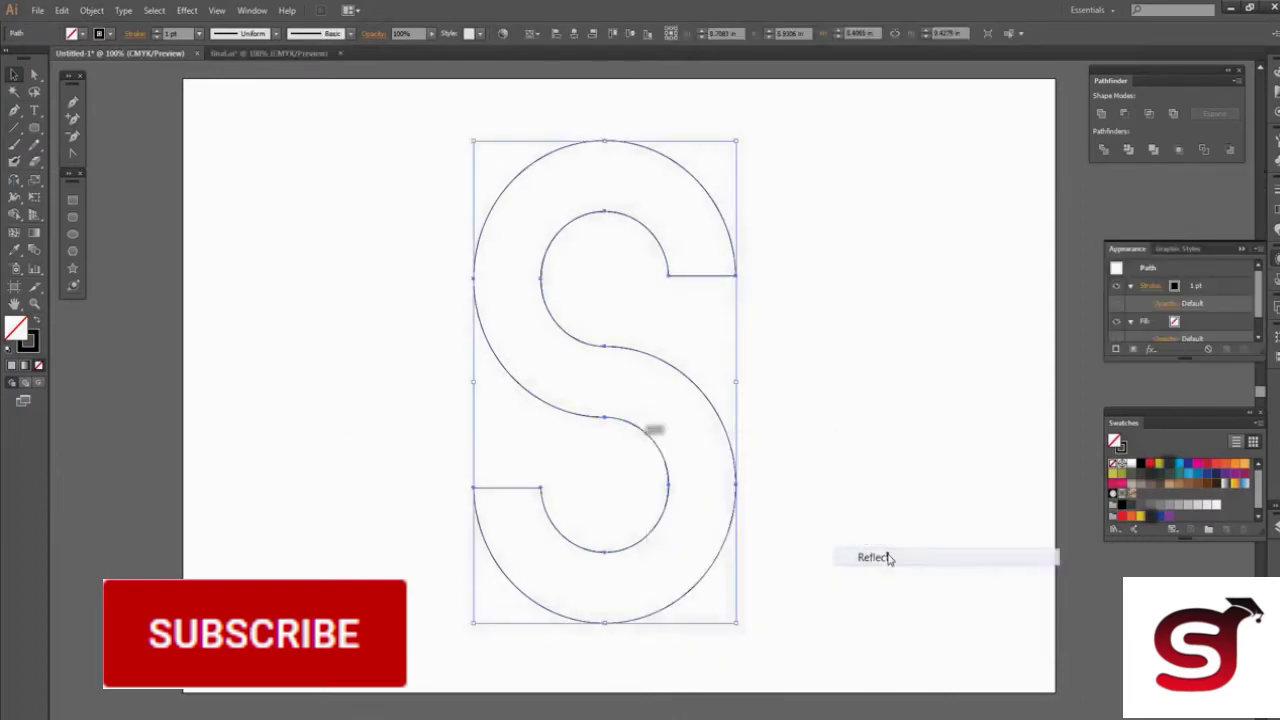
click(1034, 462)
click(1055, 492)
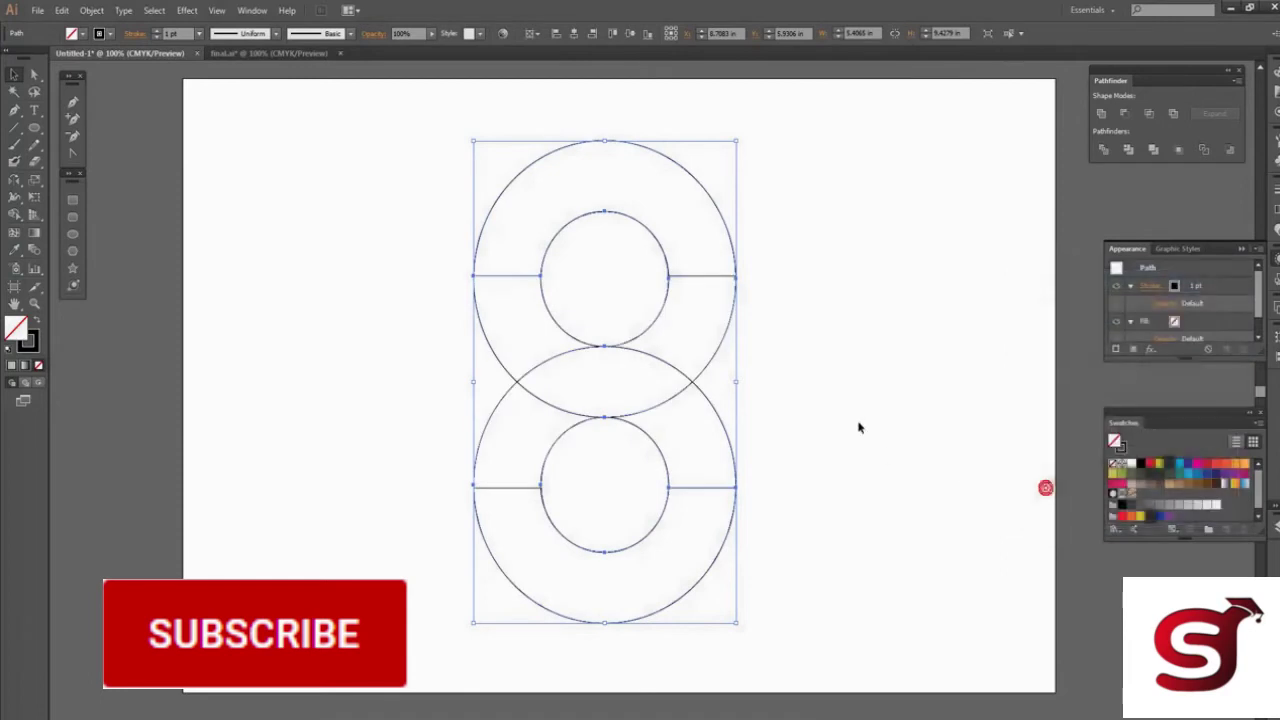
click(857, 429)
click(553, 318)
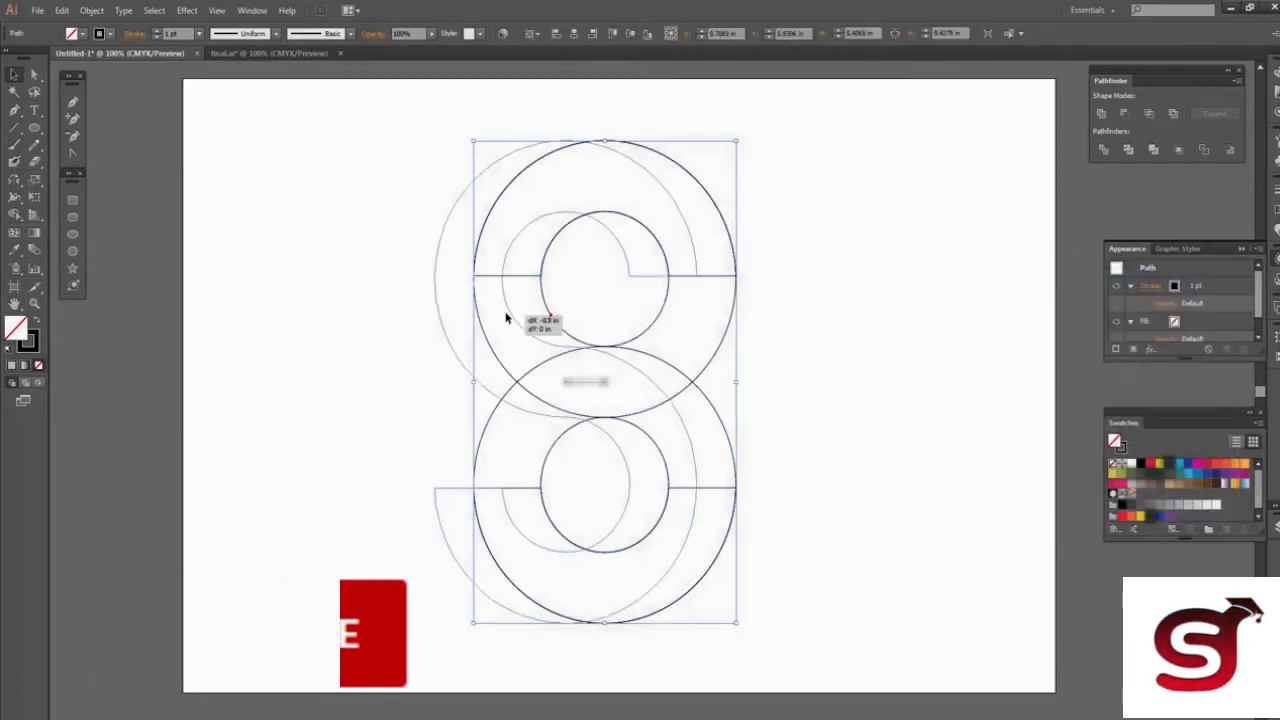
Add a 0.2 in Offset Path outline around the 8 shape.
click(91, 10)
click(131, 323)
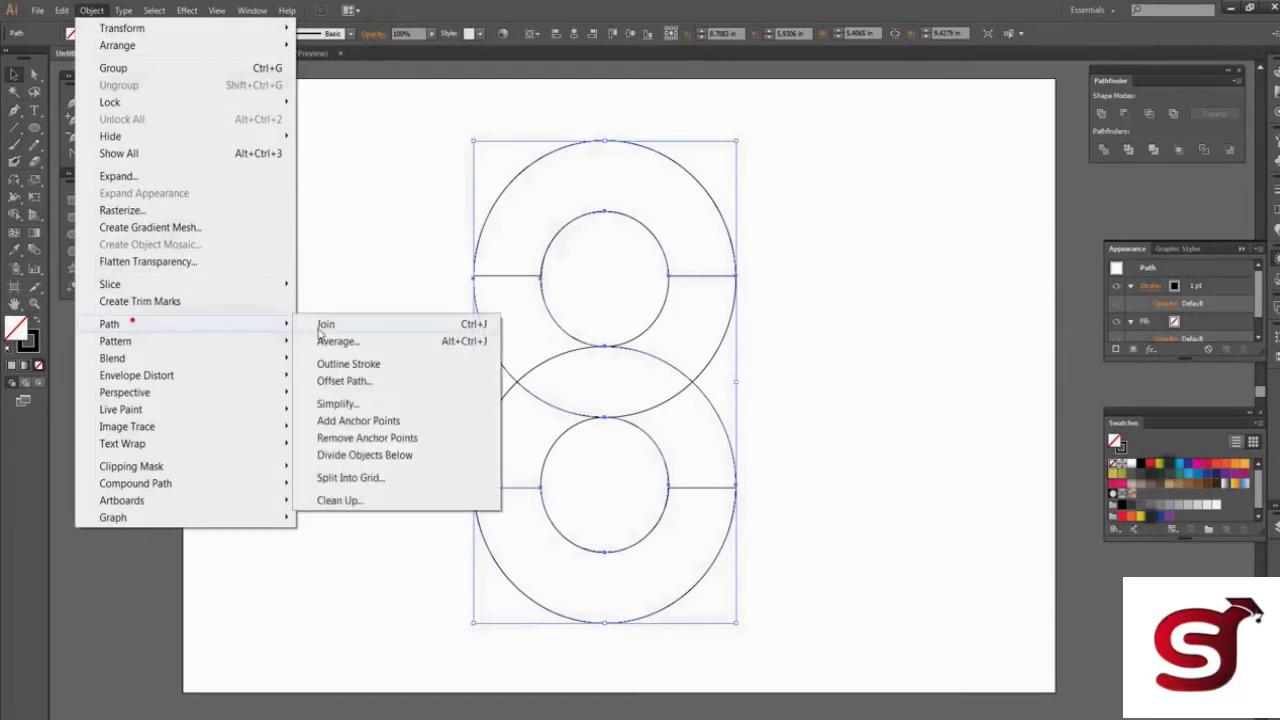
click(342, 381)
click(1042, 453)
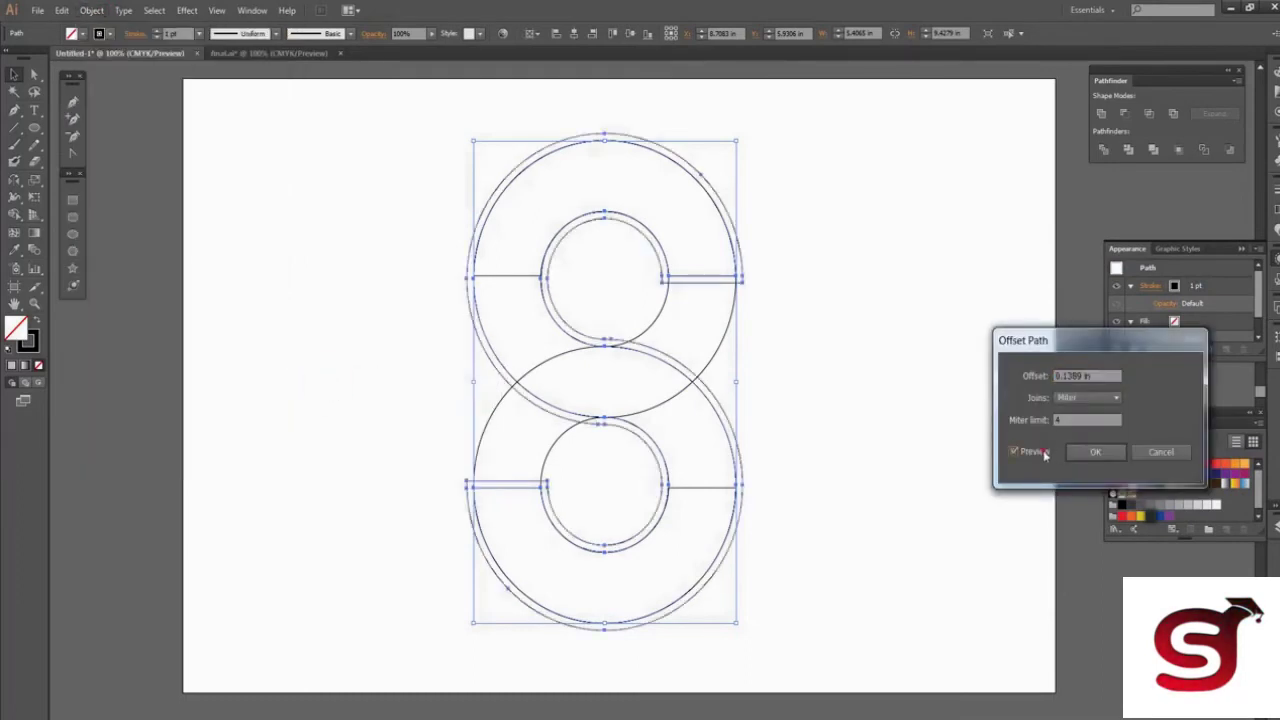
text(0.25)
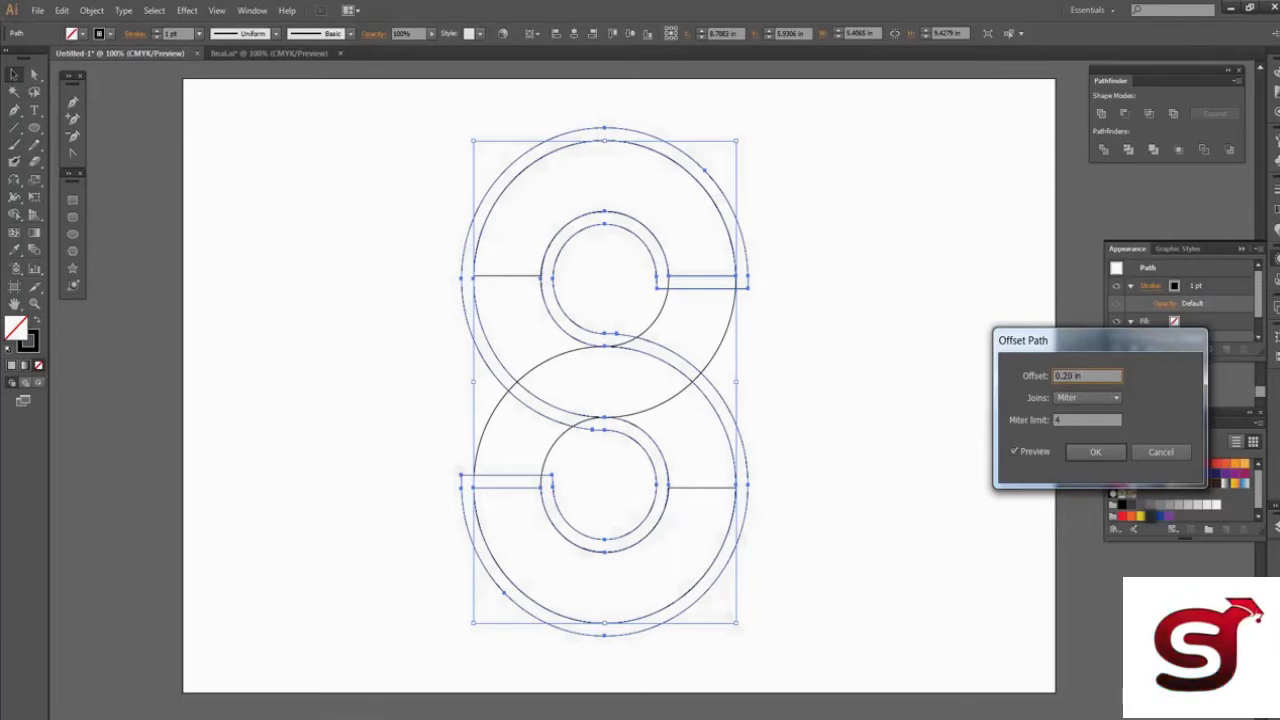
text(0.20)
click(1043, 452)
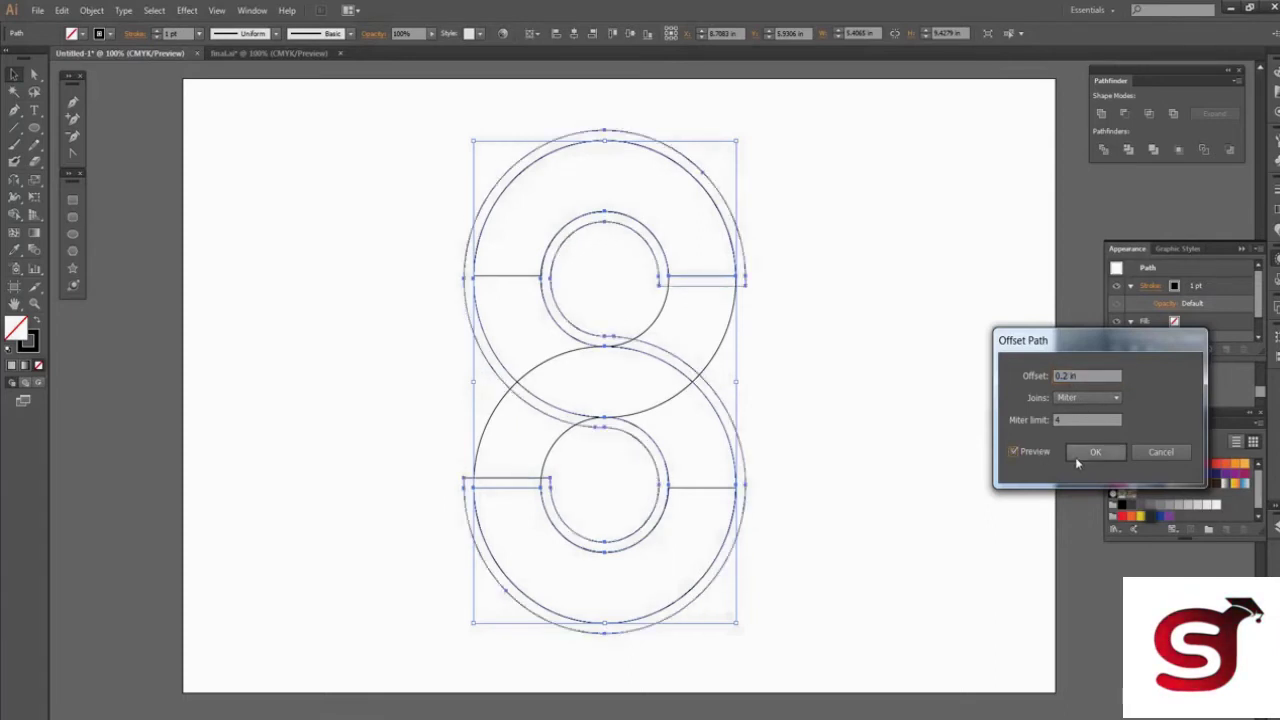
click(1076, 457)
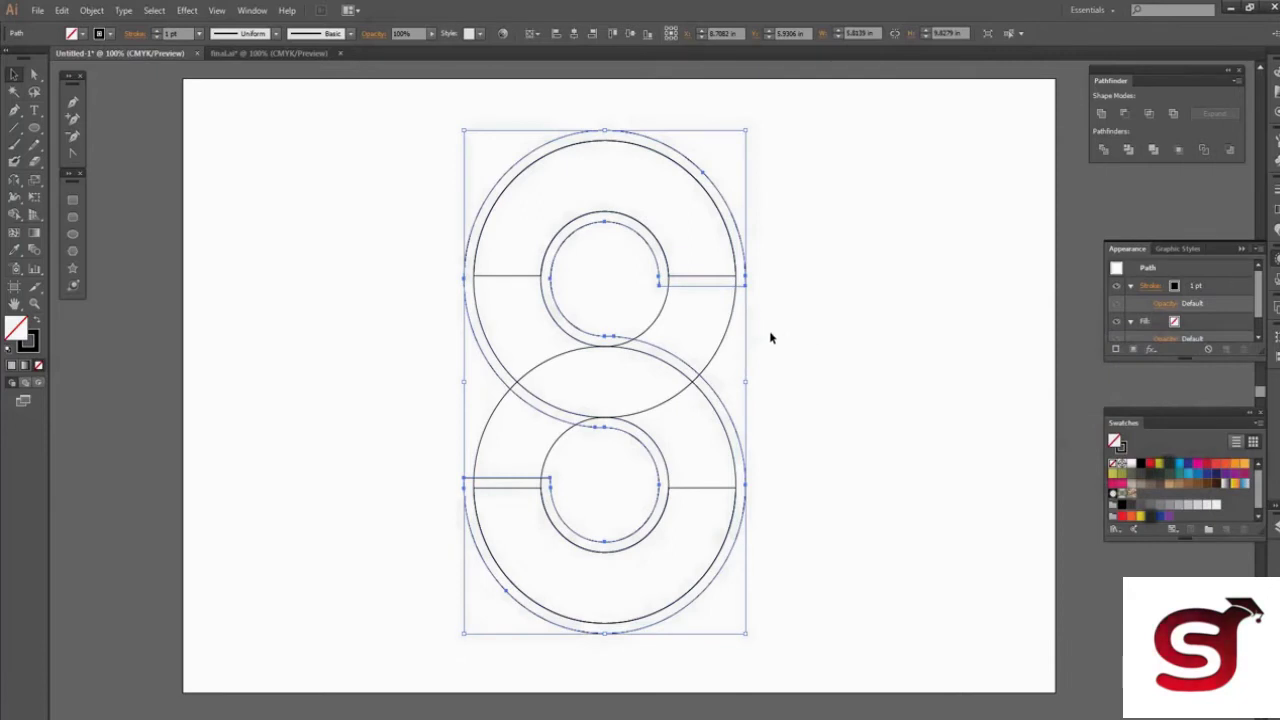
click(724, 346)
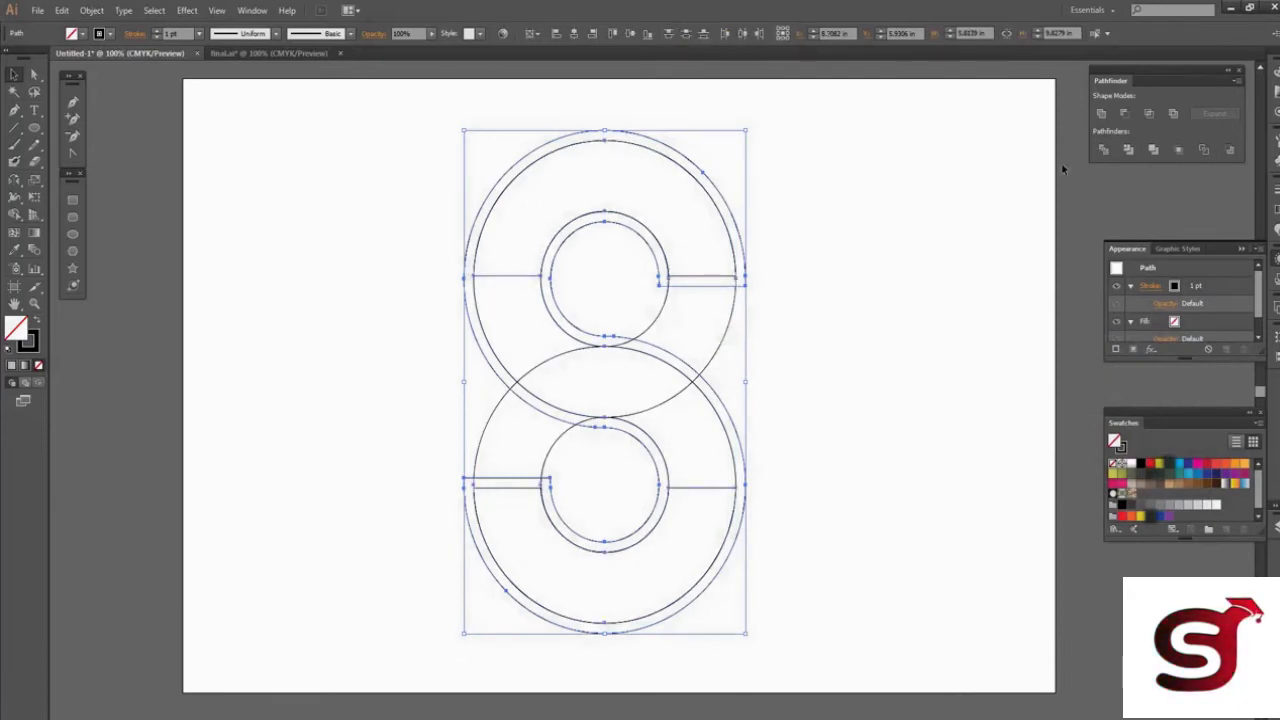
Divide the overlapping outlines and ungroup the resulting pieces.
click(1104, 150)
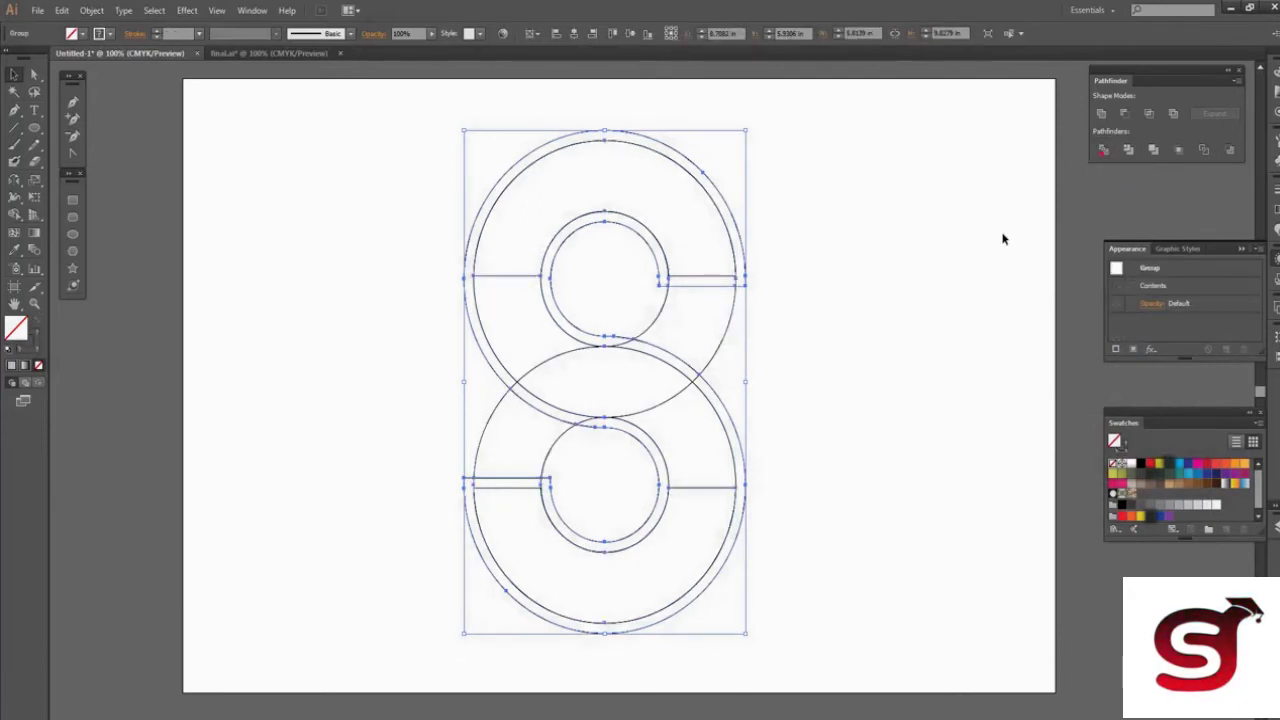
click(921, 268)
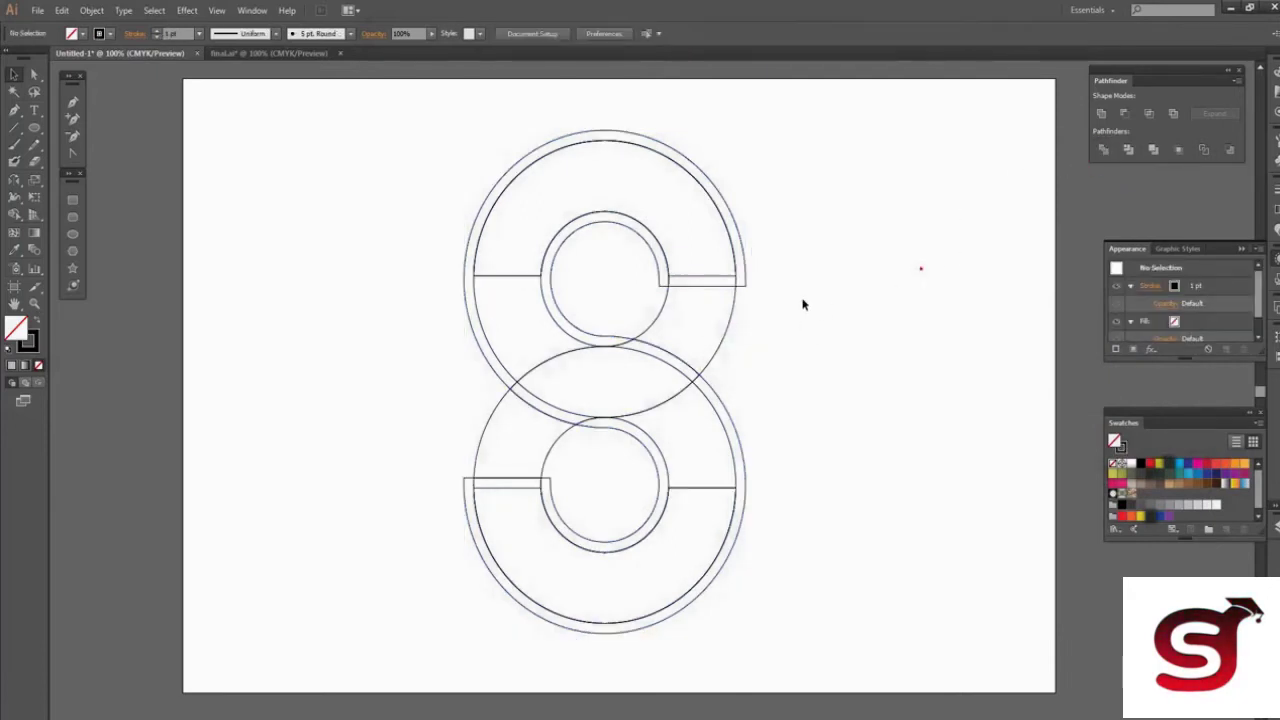
click(659, 281)
right_click(659, 282)
click(699, 373)
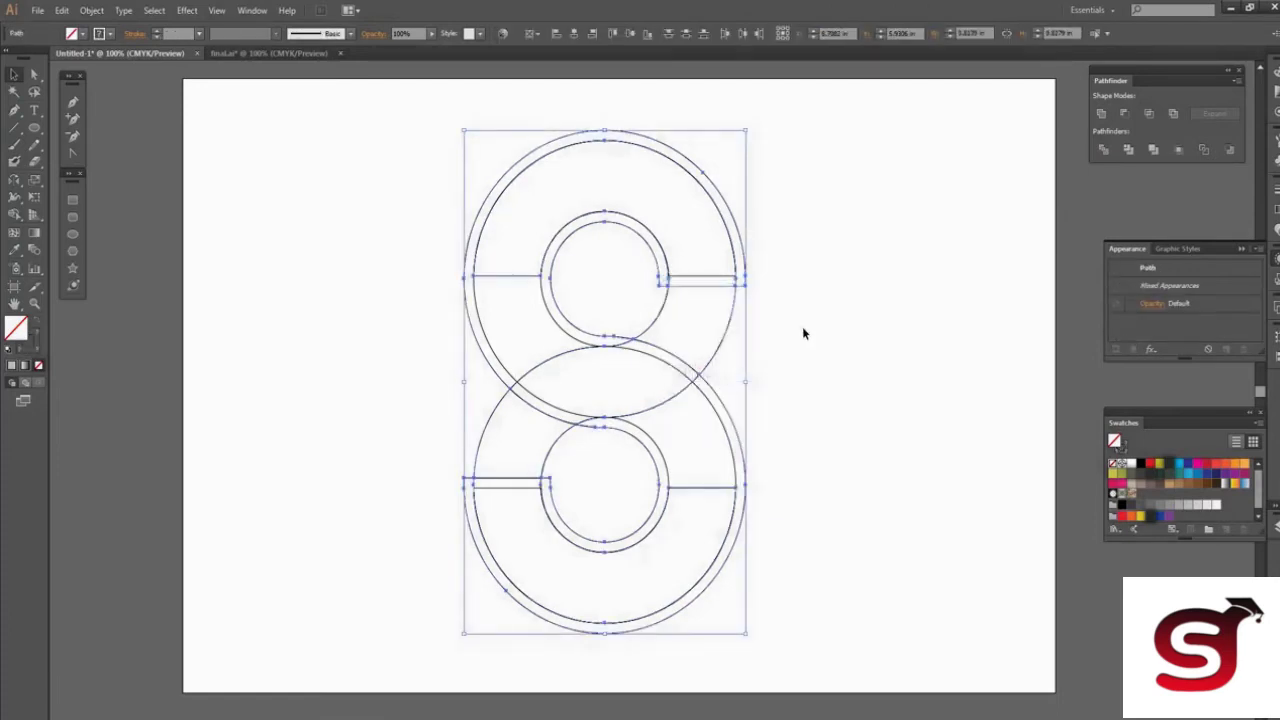
click(803, 331)
Delete the outer piece, extra inner circle and right-hand piece of the top ring.
click(661, 281)
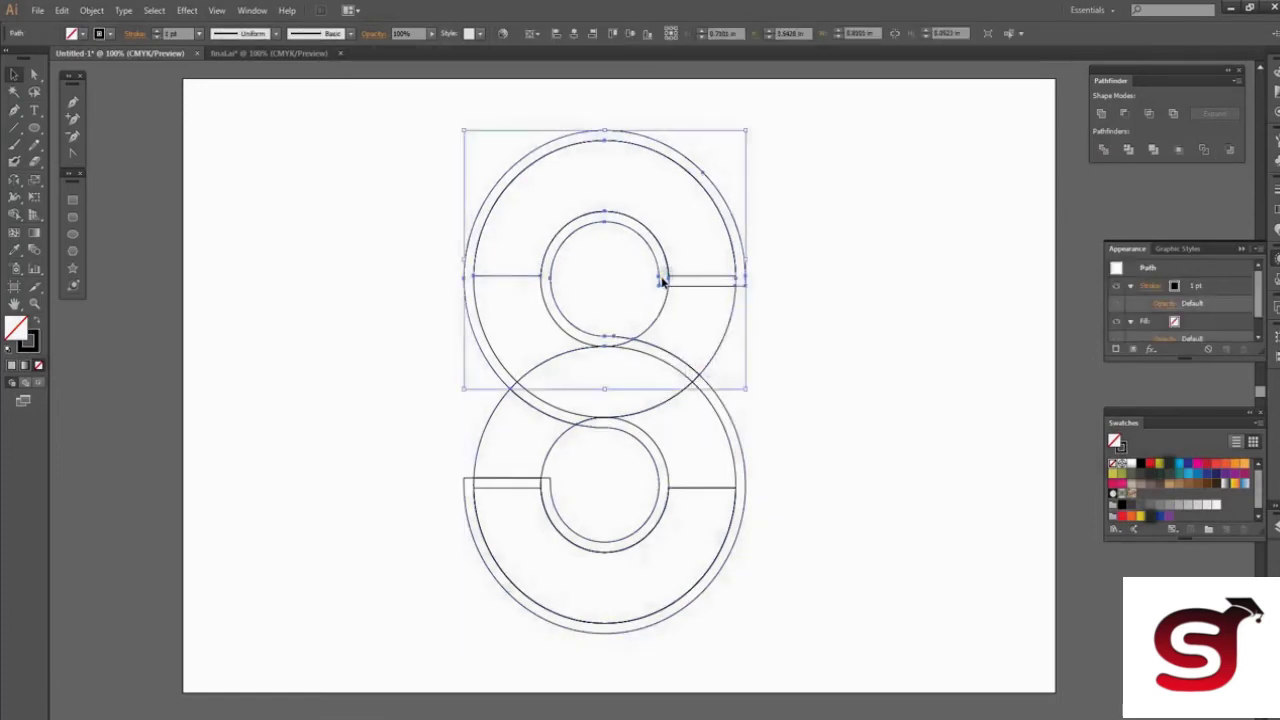
key(Delete)
click(659, 281)
key(Delete)
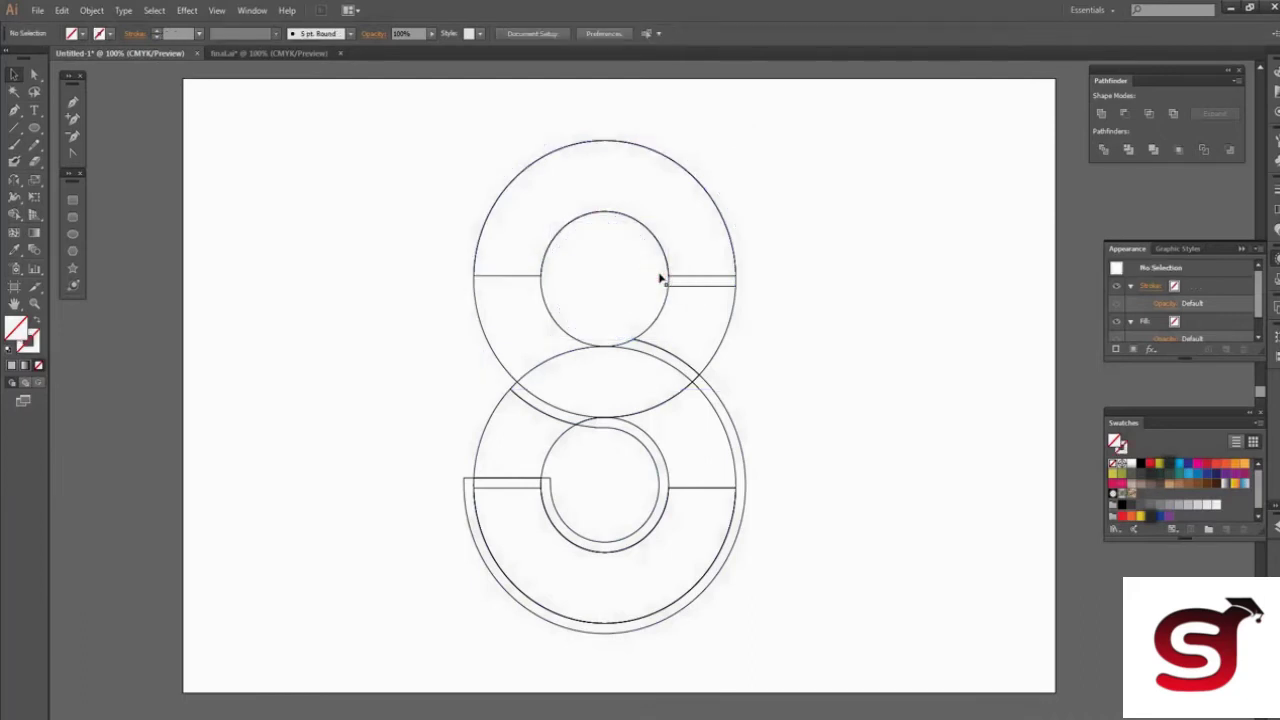
click(669, 285)
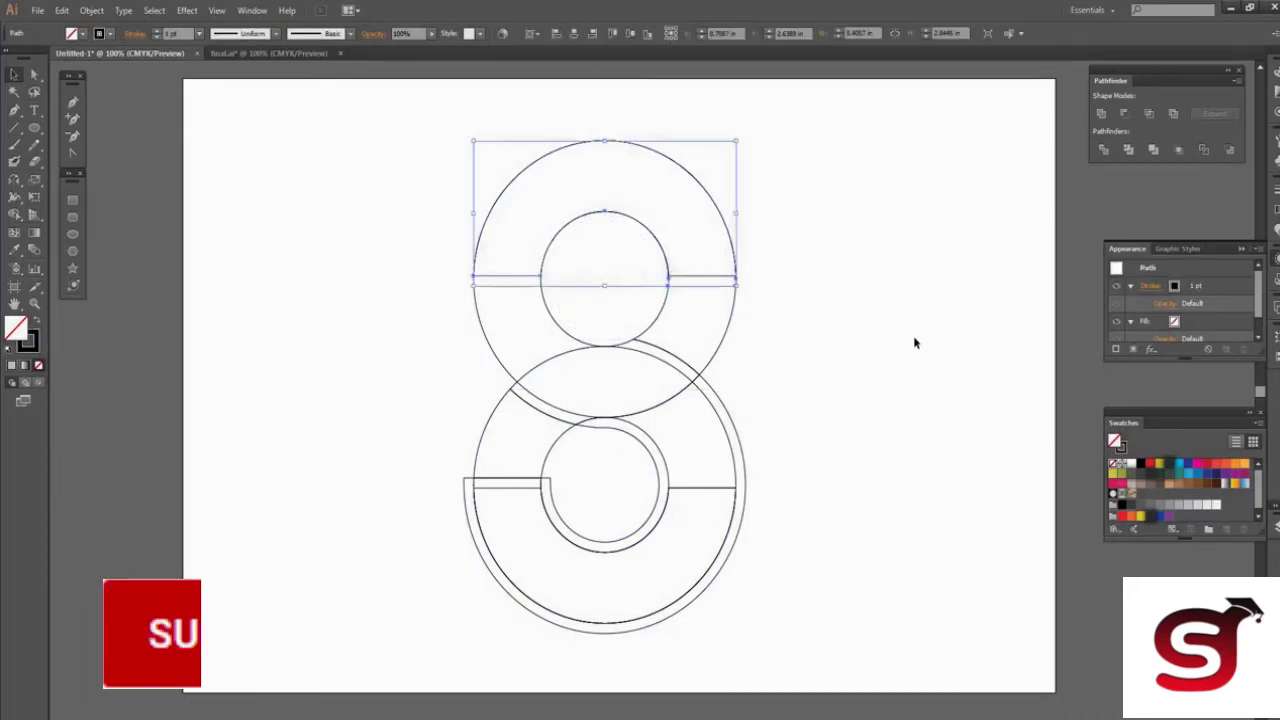
key(Delete)
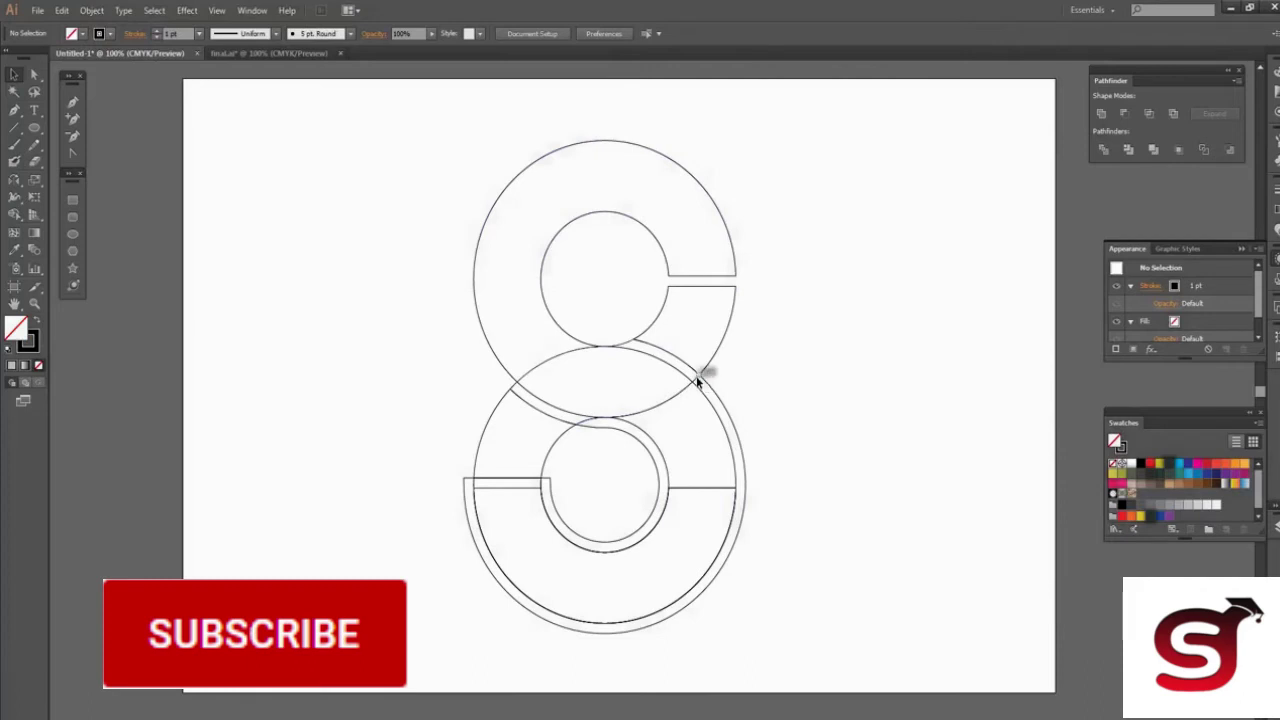
Delete the overlapping arc, outer bottom piece and lower-left piece of the bottom ring.
click(697, 380)
key(Delete)
click(697, 380)
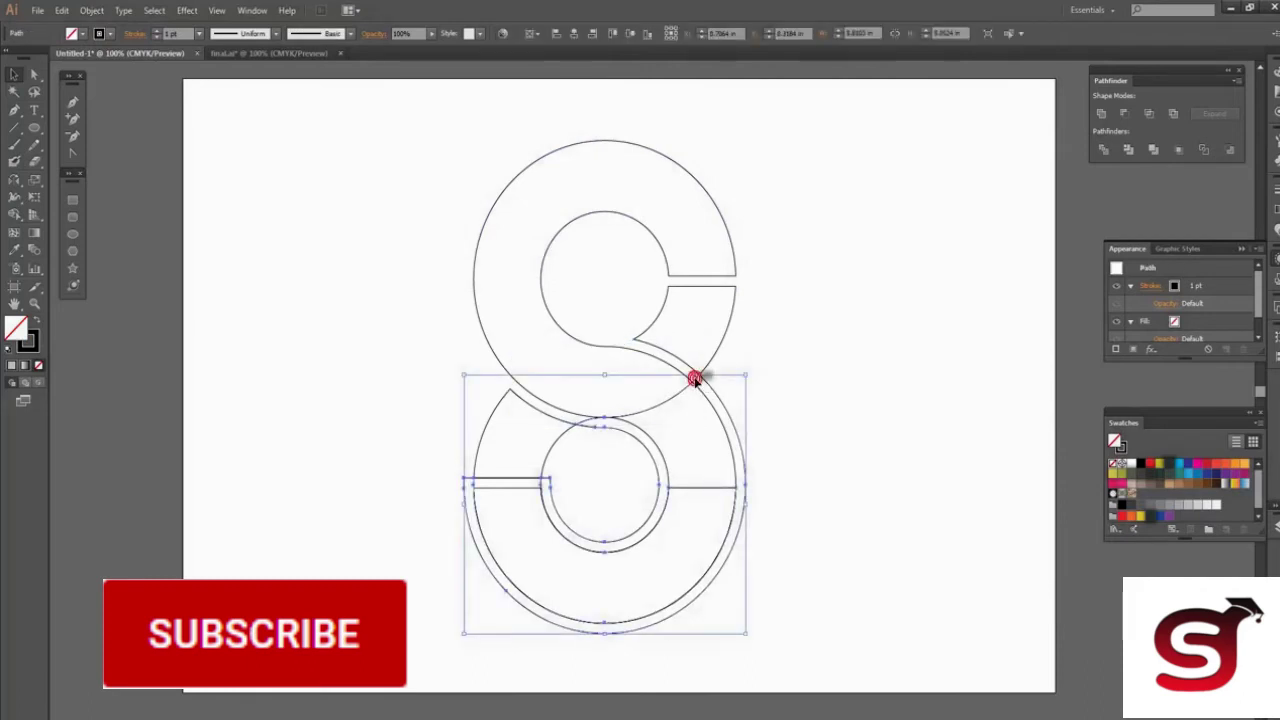
key(Delete)
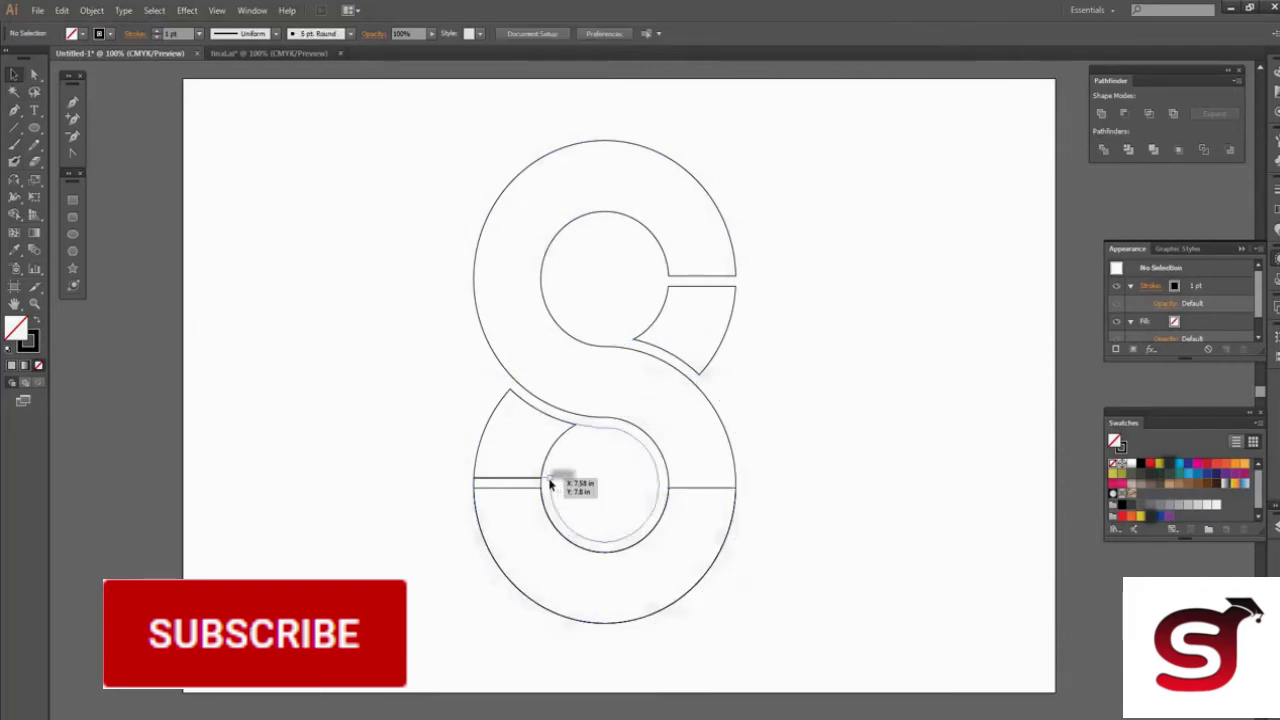
click(545, 486)
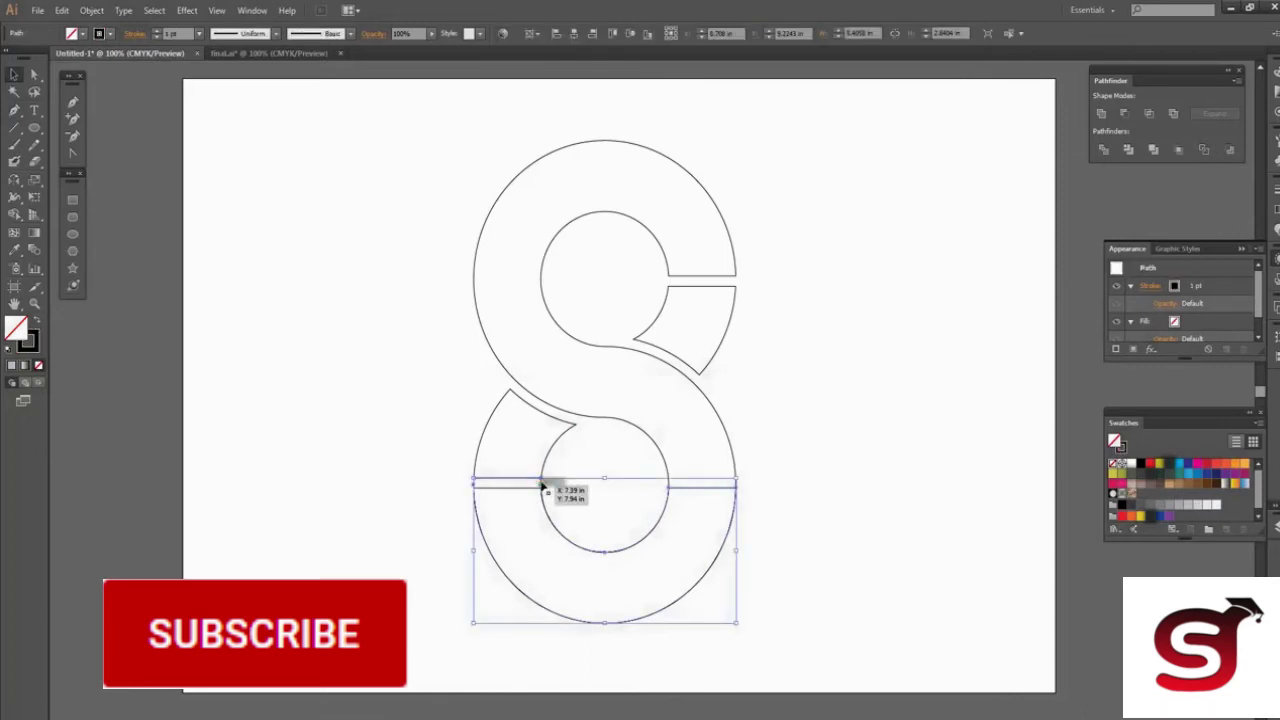
key(Delete)
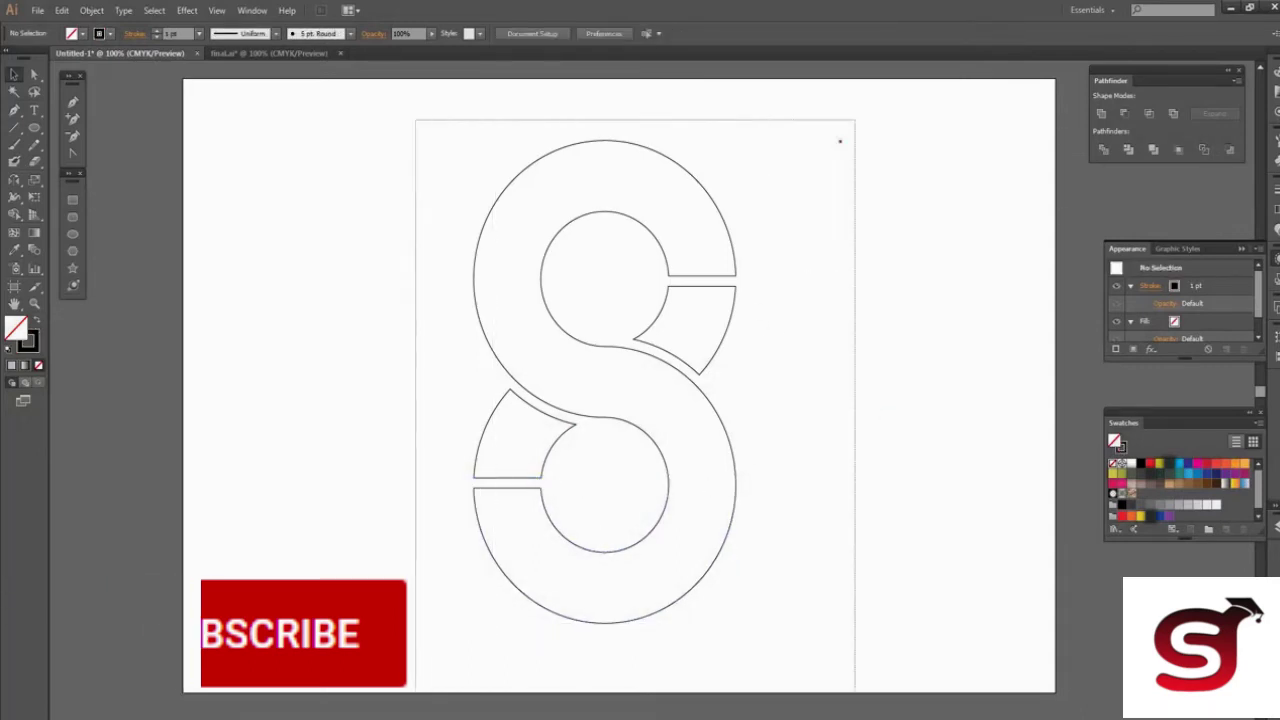
Fill the S outline grey and group its pieces.
click(1178, 509)
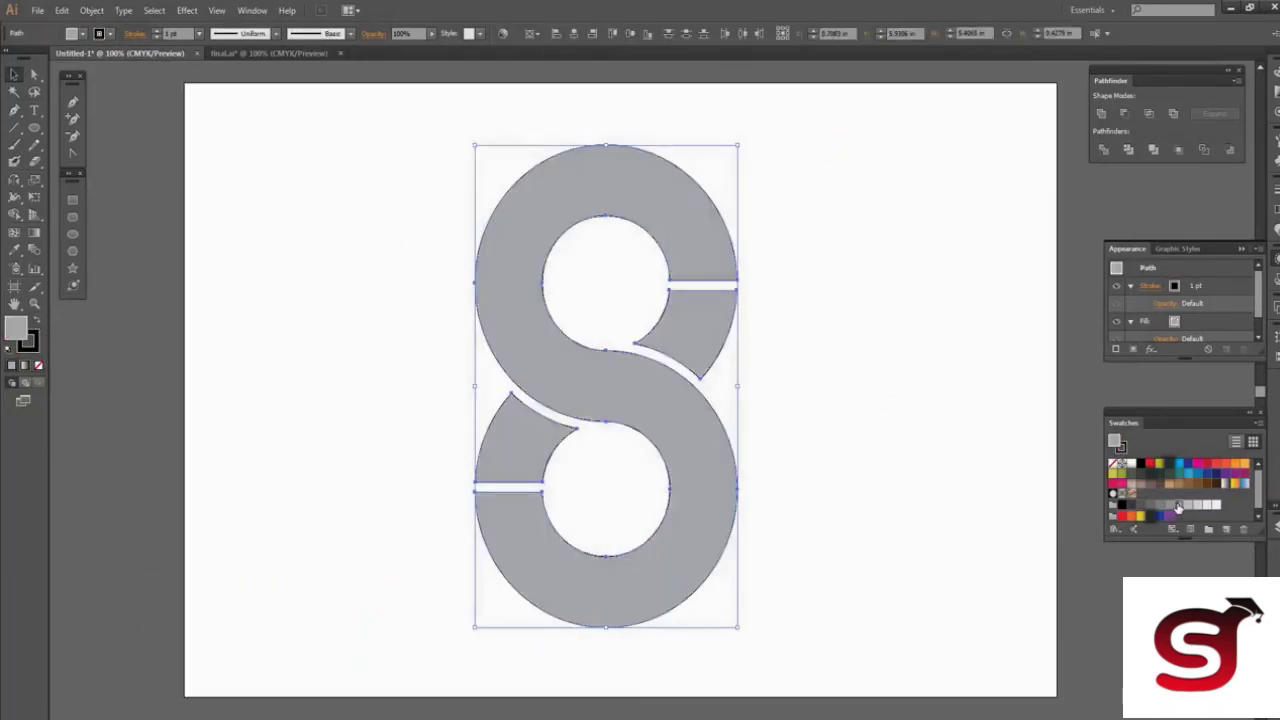
right_click(603, 358)
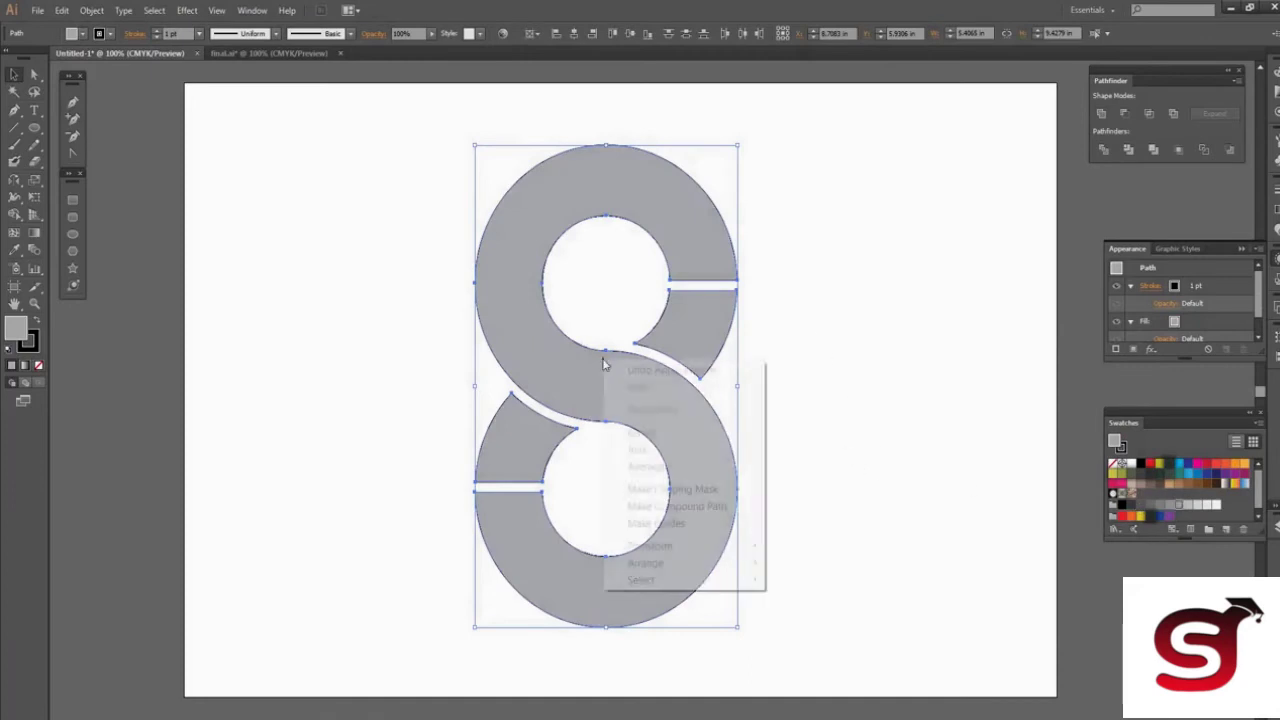
click(640, 429)
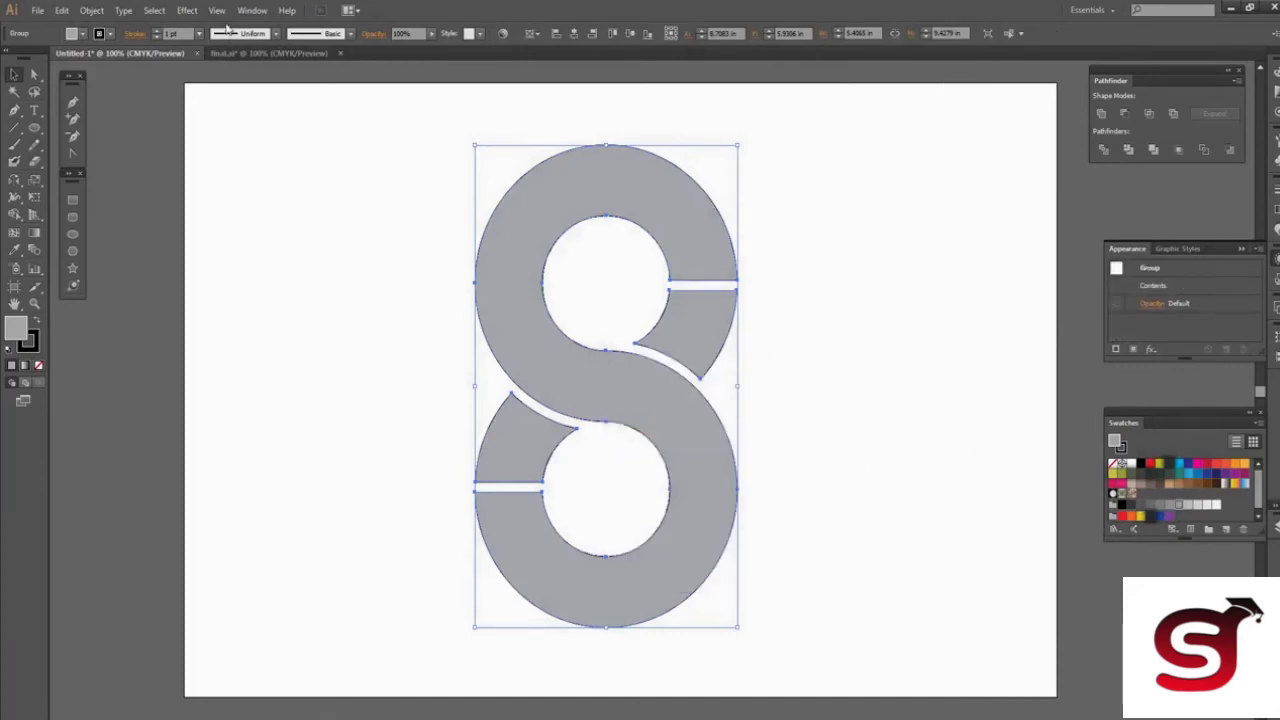
Apply 3D Extrude & Bevel with 64° perspective and 104 pt extrude depth.
click(184, 11)
mouse_move(203, 113)
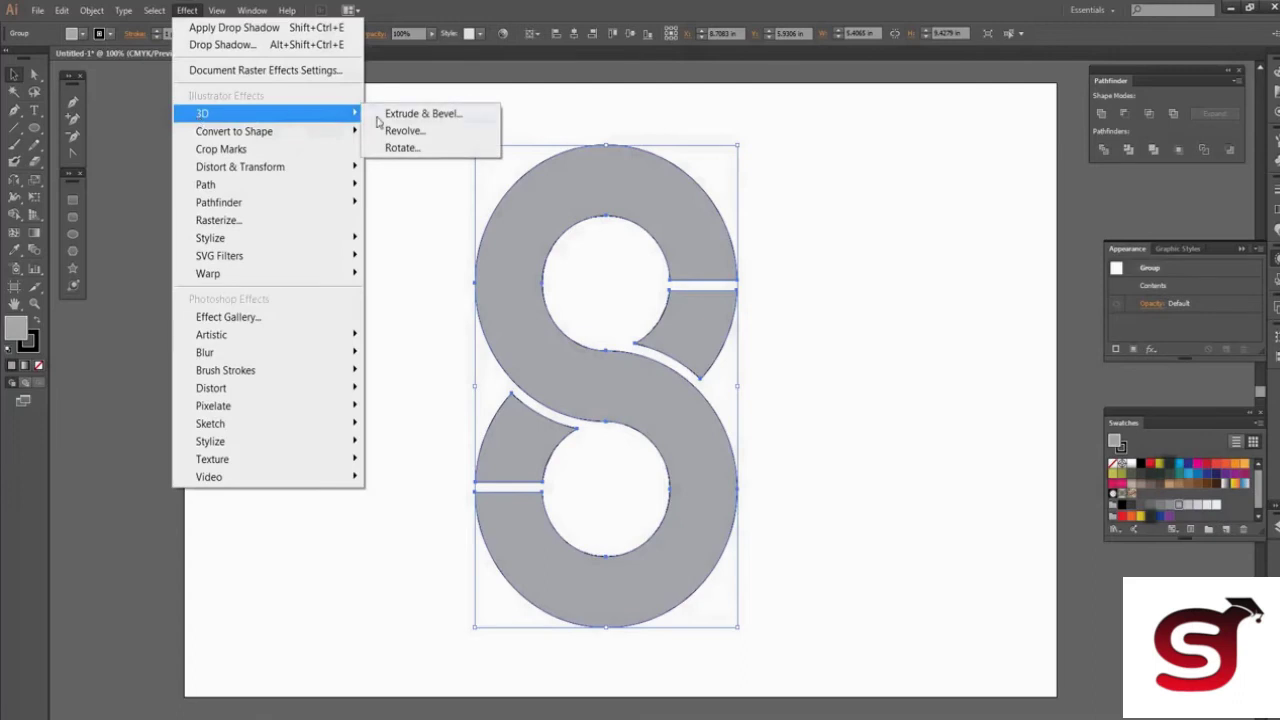
click(412, 113)
drag(397, 361, 294, 344)
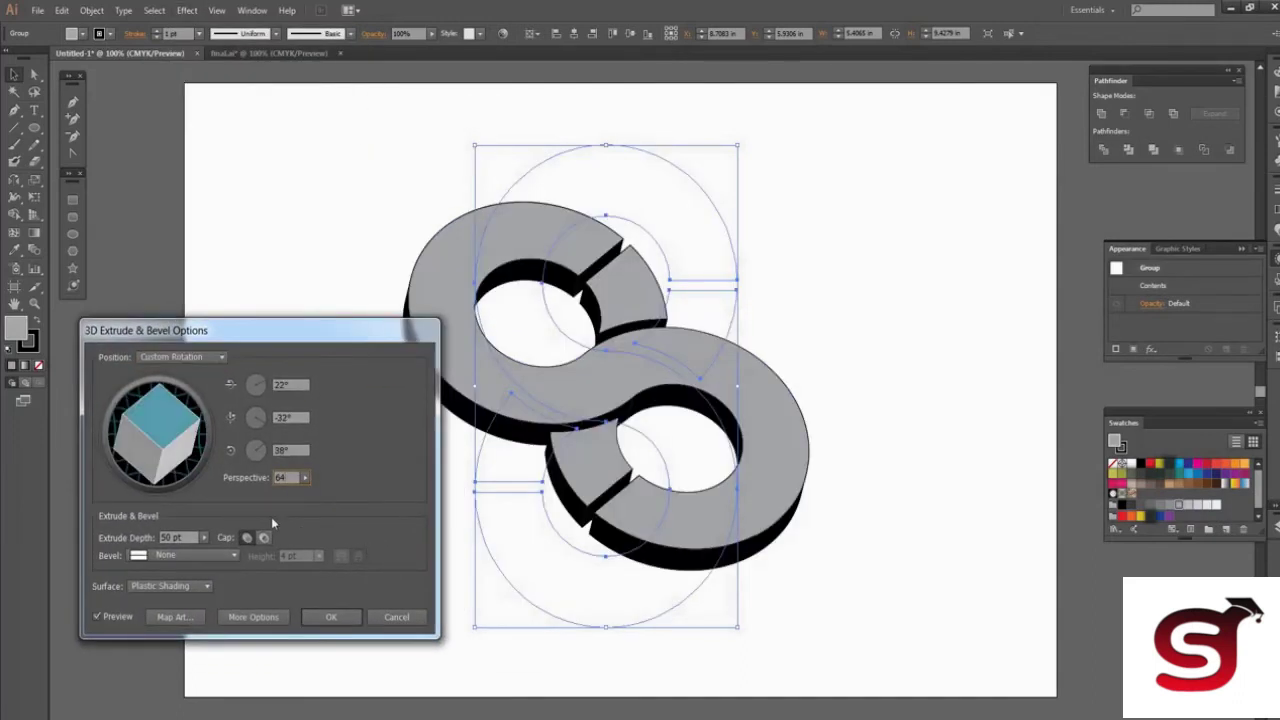
key(Tab)
text(104)
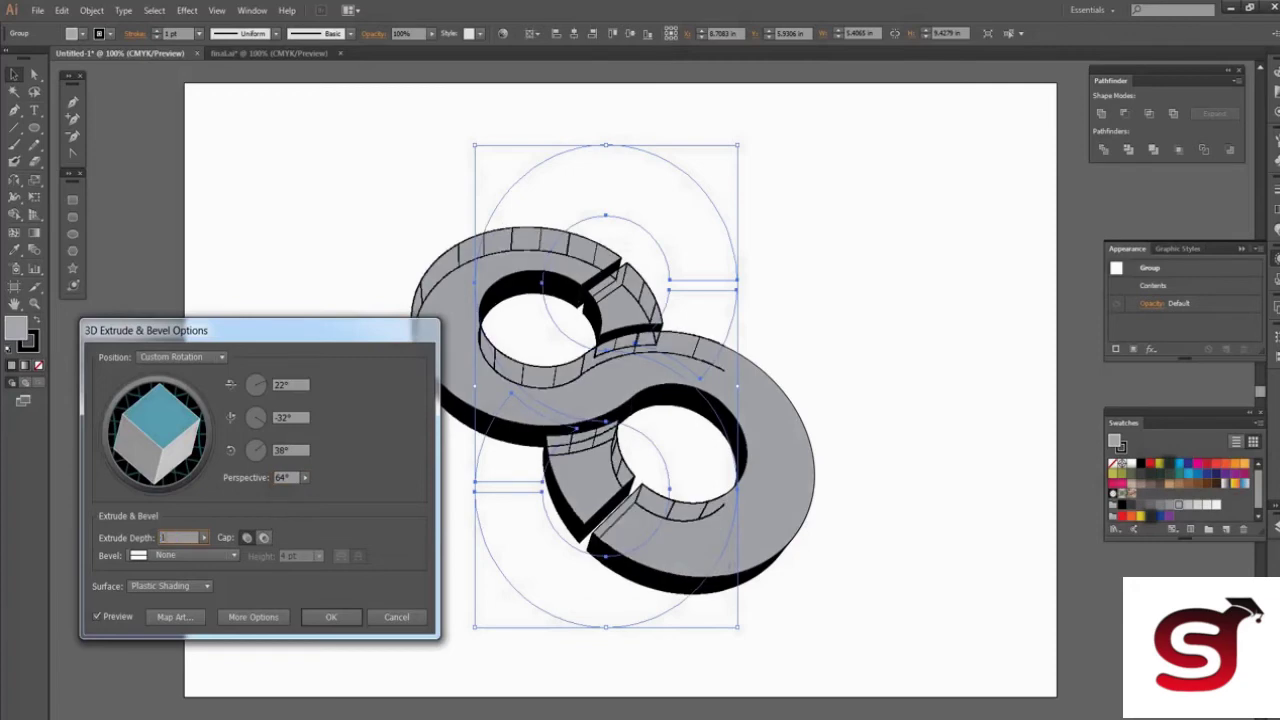
click(252, 617)
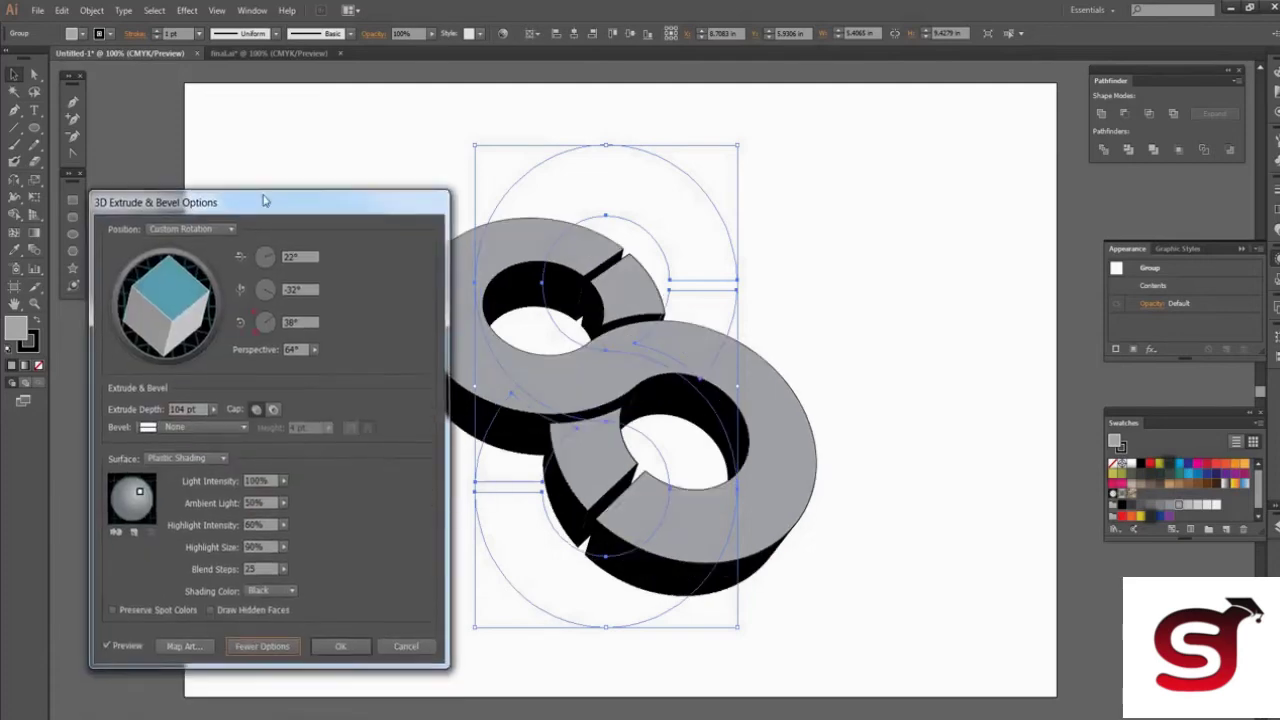
drag(257, 327, 265, 190)
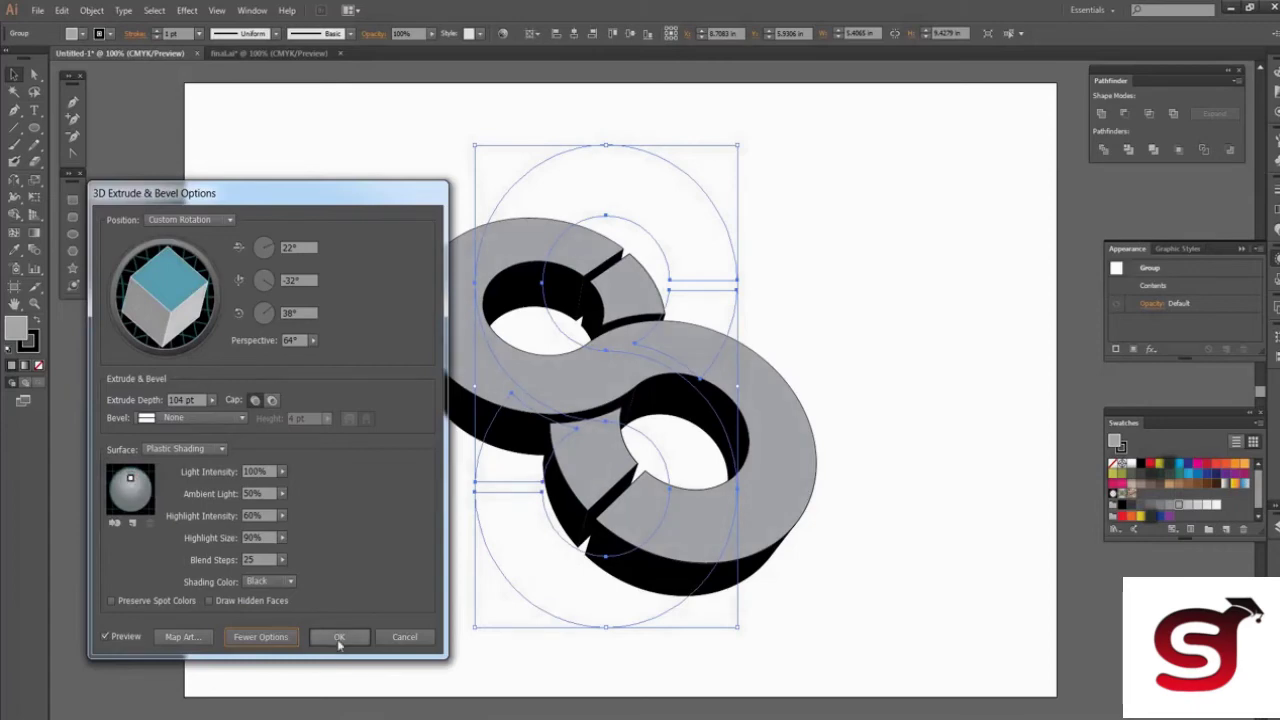
click(339, 644)
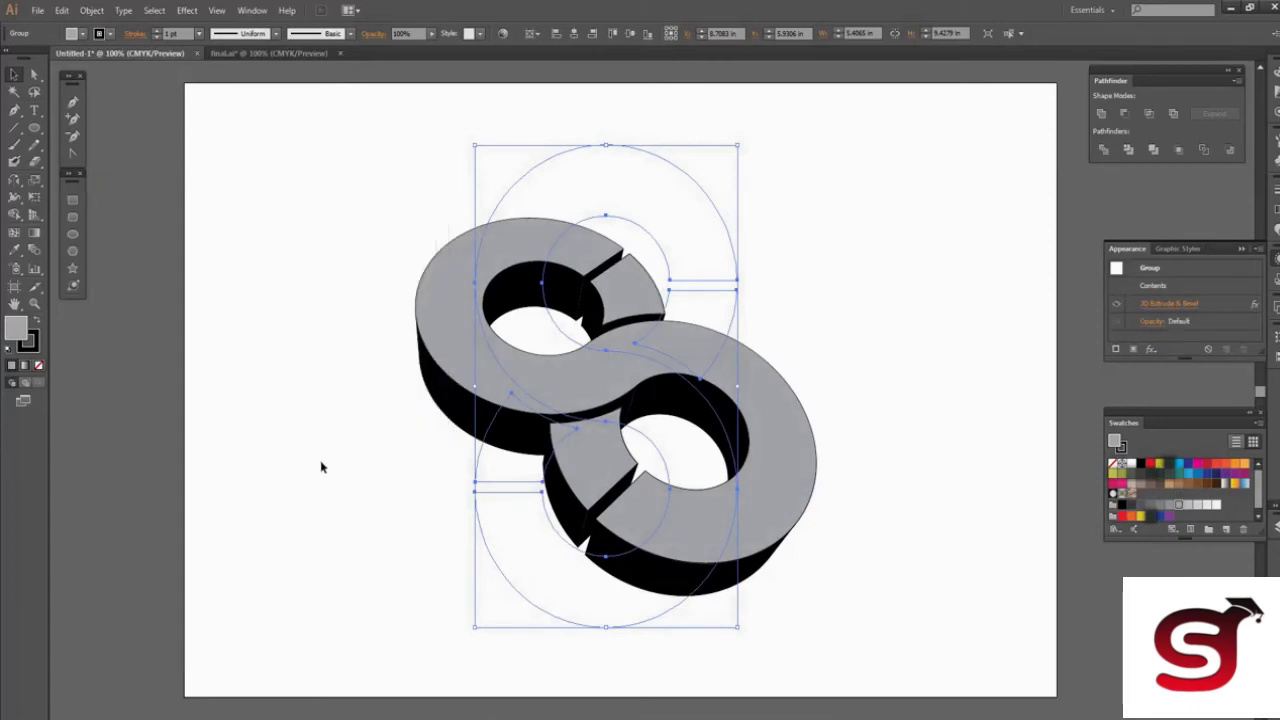
Set the extruded S group's stroke to None.
click(320, 461)
click(476, 427)
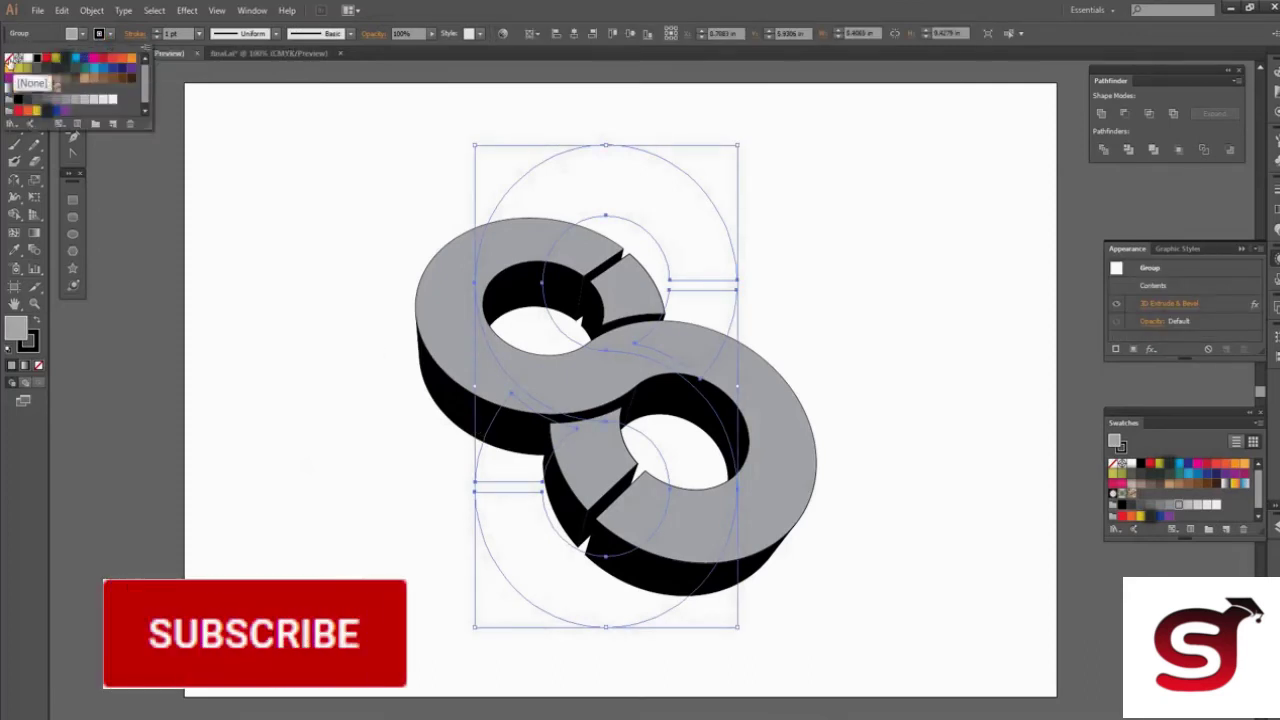
click(12, 58)
click(232, 256)
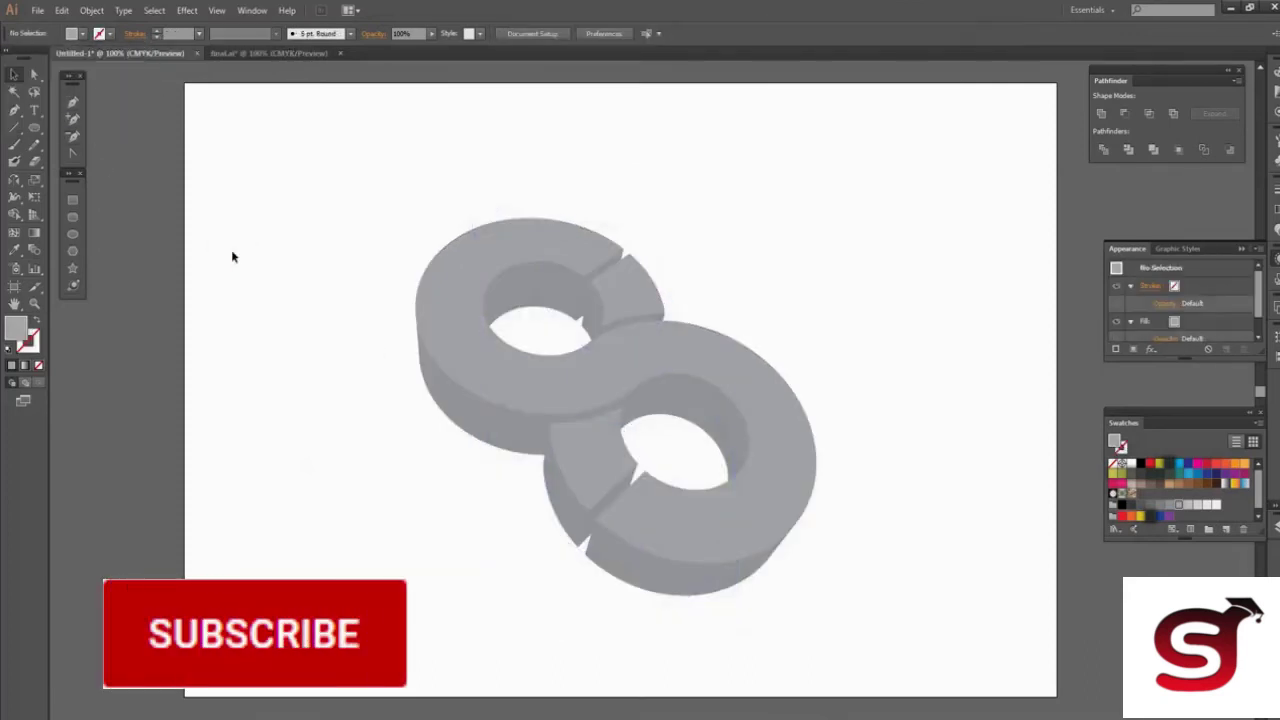
Scale the 3D S group up to about 6.74 × 10.70 in and nudge it up-right.
click(563, 430)
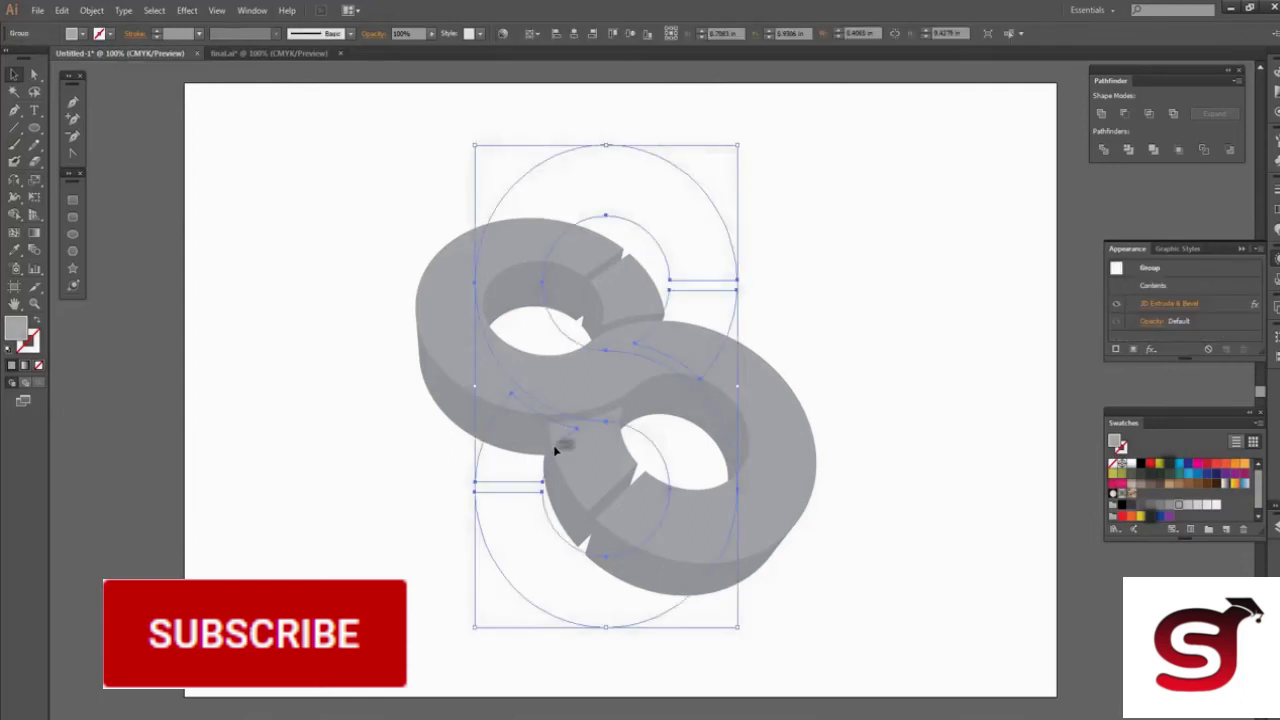
drag(605, 145, 605, 113)
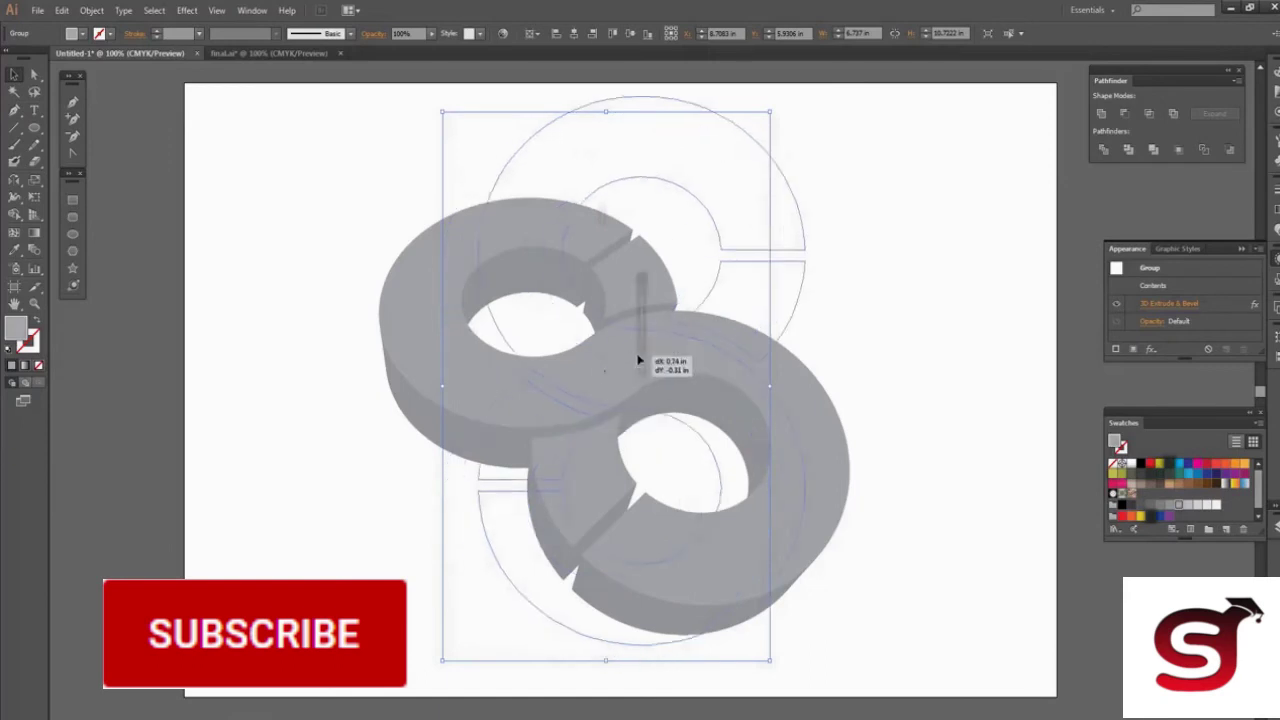
drag(621, 382, 616, 391)
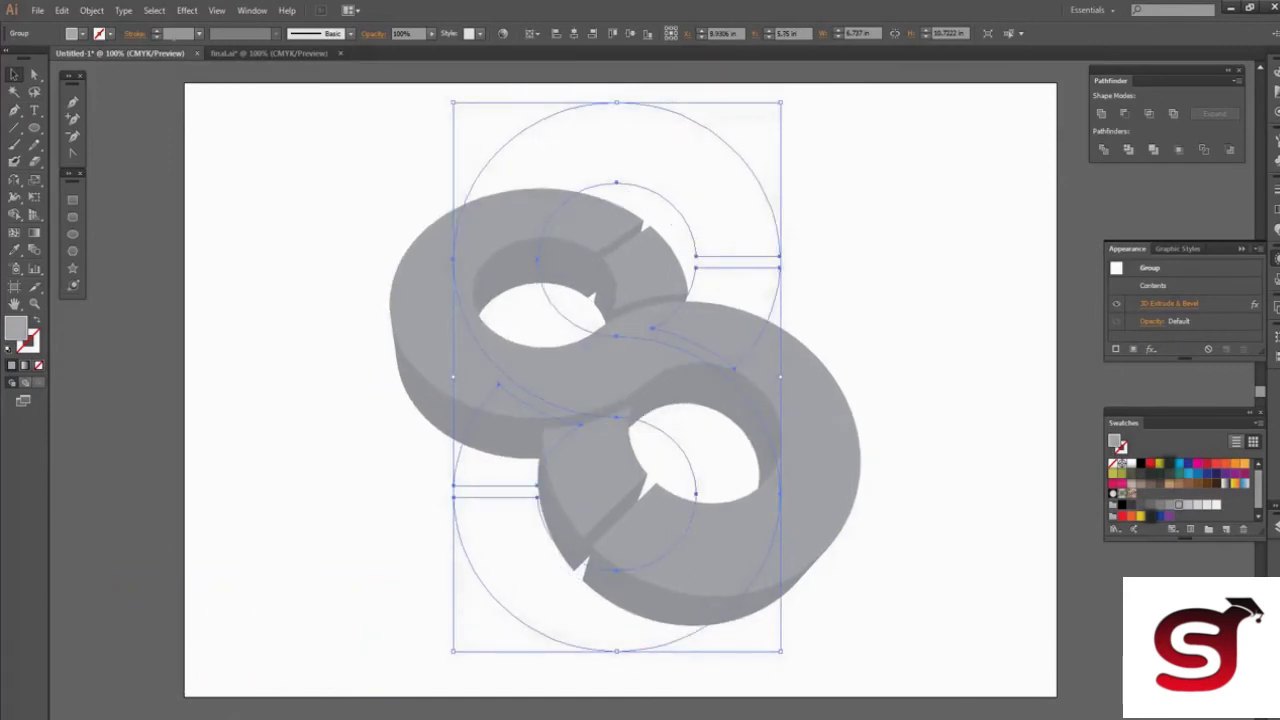
Expand the 3D S's appearance into editable paths and ungroup it into separate face pieces.
click(90, 11)
click(118, 194)
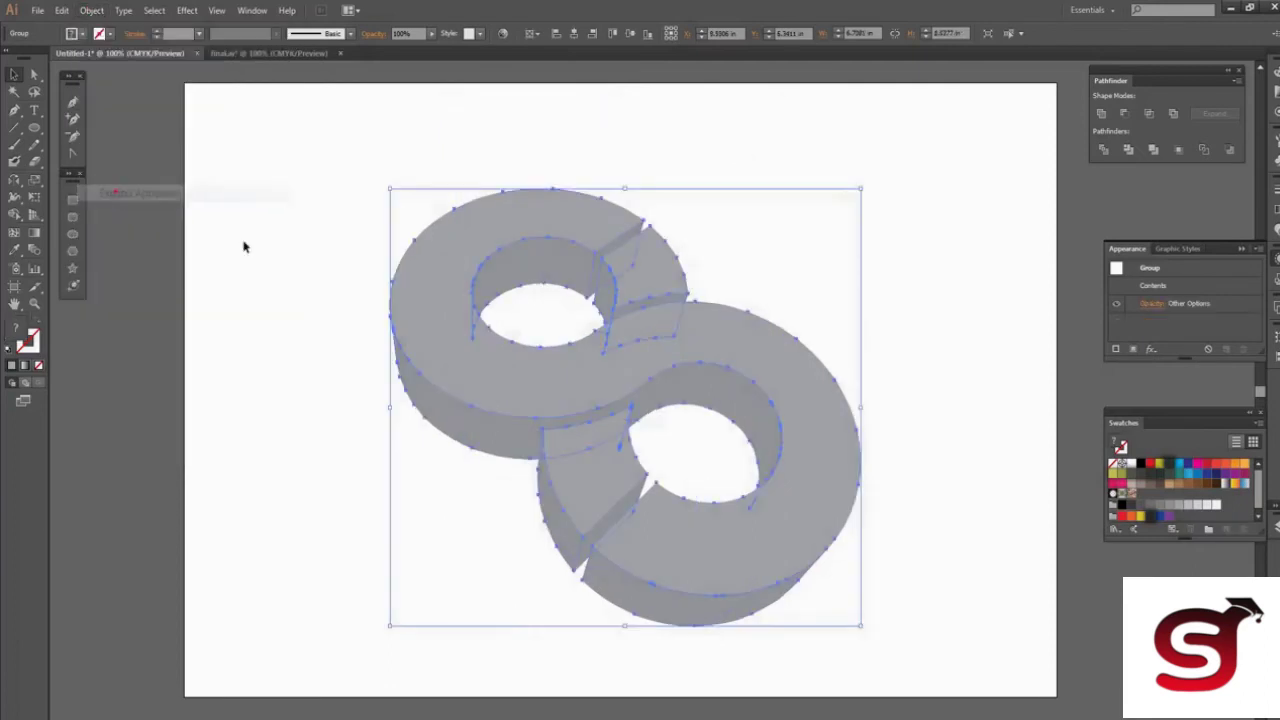
right_click(520, 401)
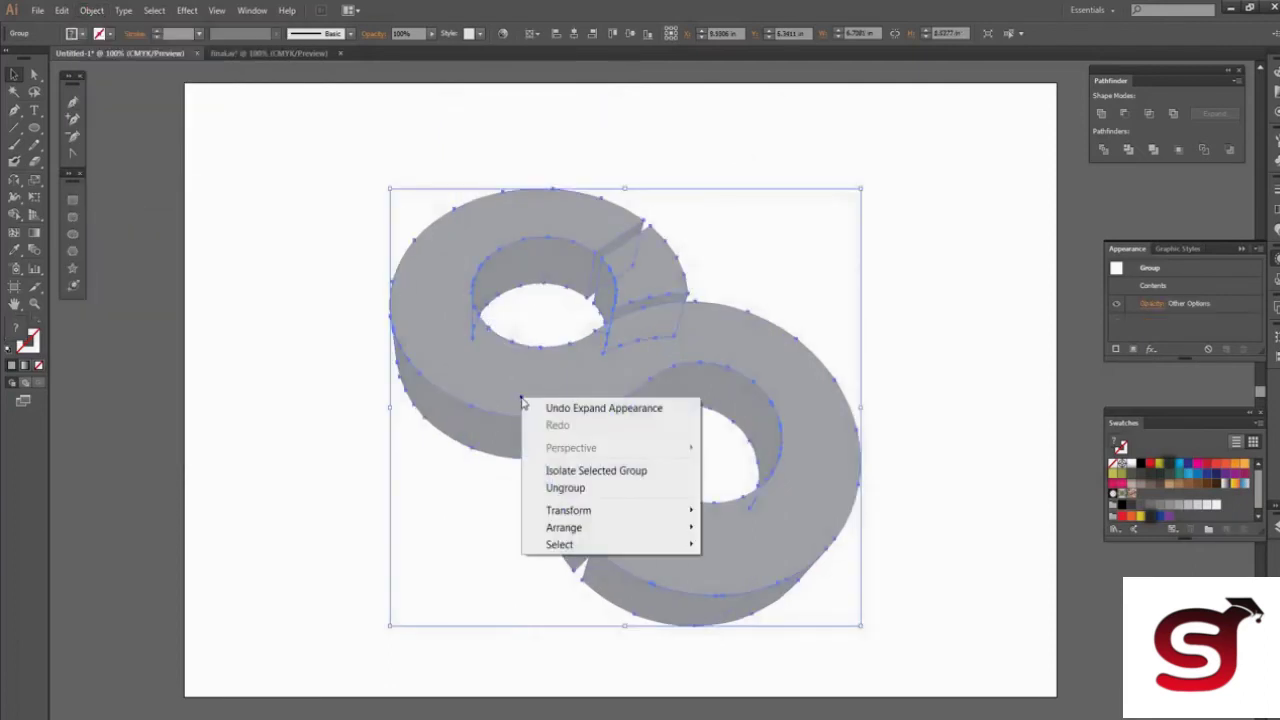
click(541, 488)
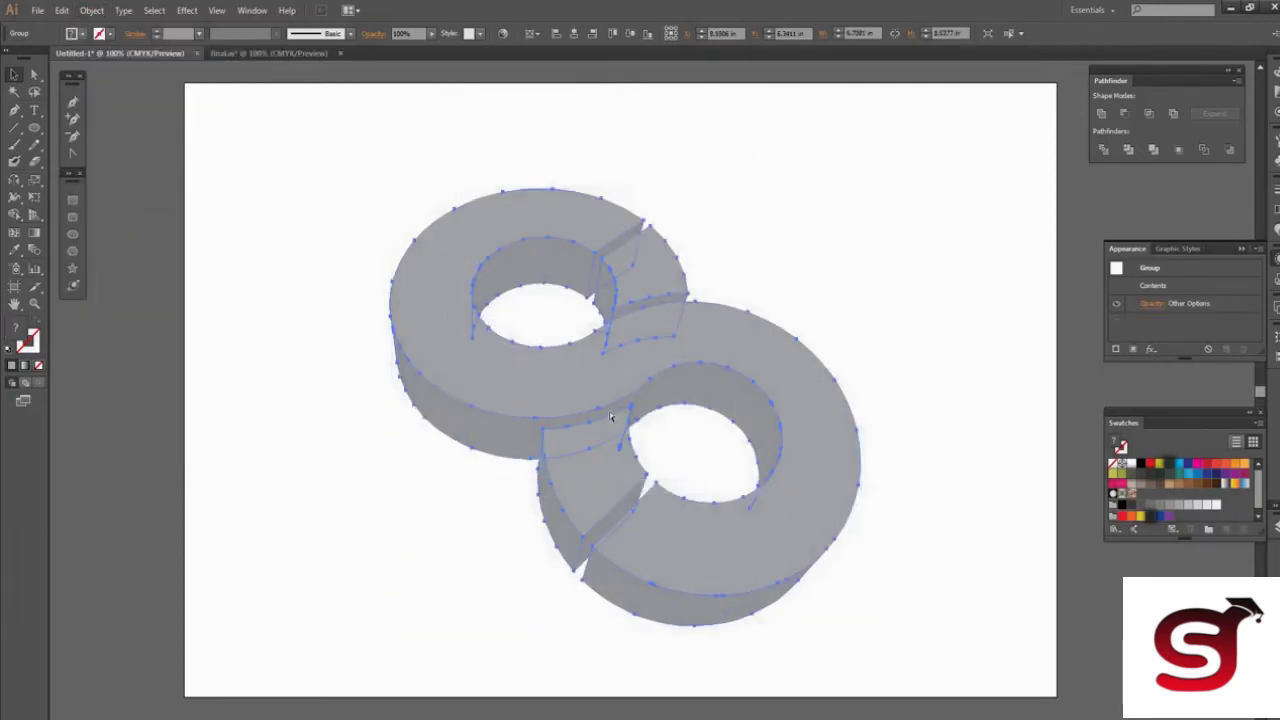
click(884, 325)
click(781, 360)
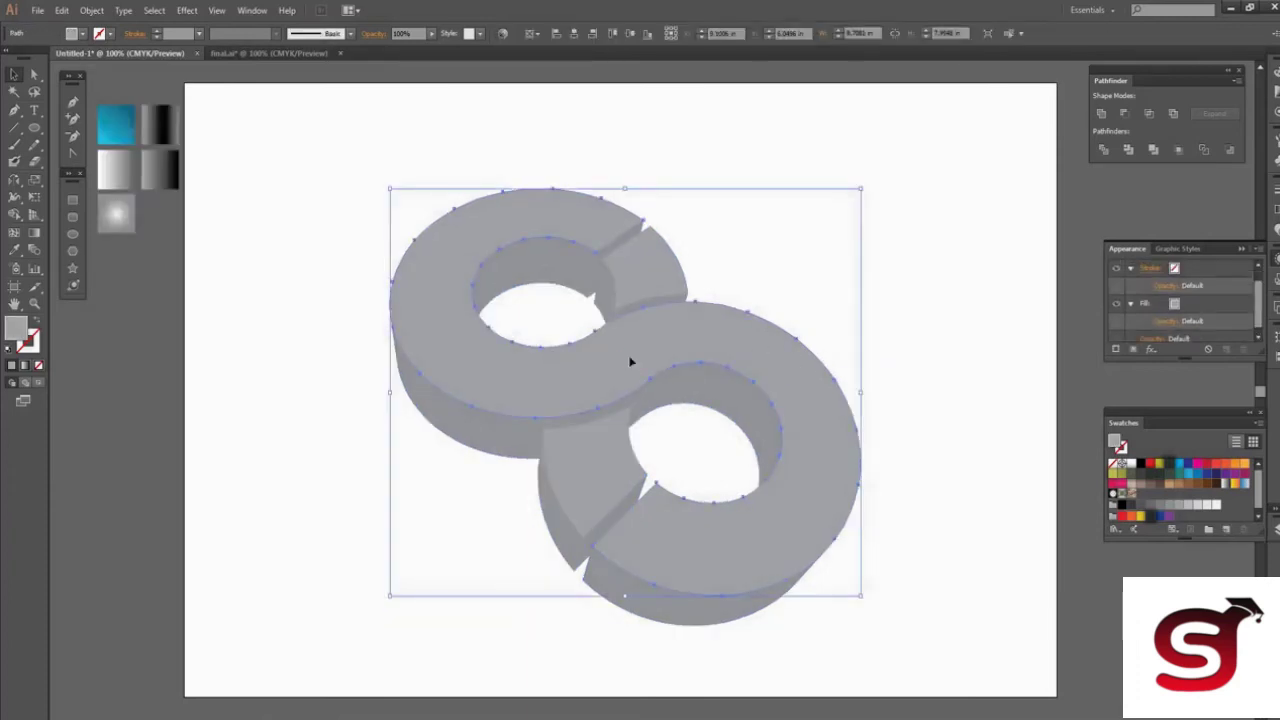
Apply the dark gradient to the lower ring, upper side, bottom and hole faces.
key(g)
click(153, 173)
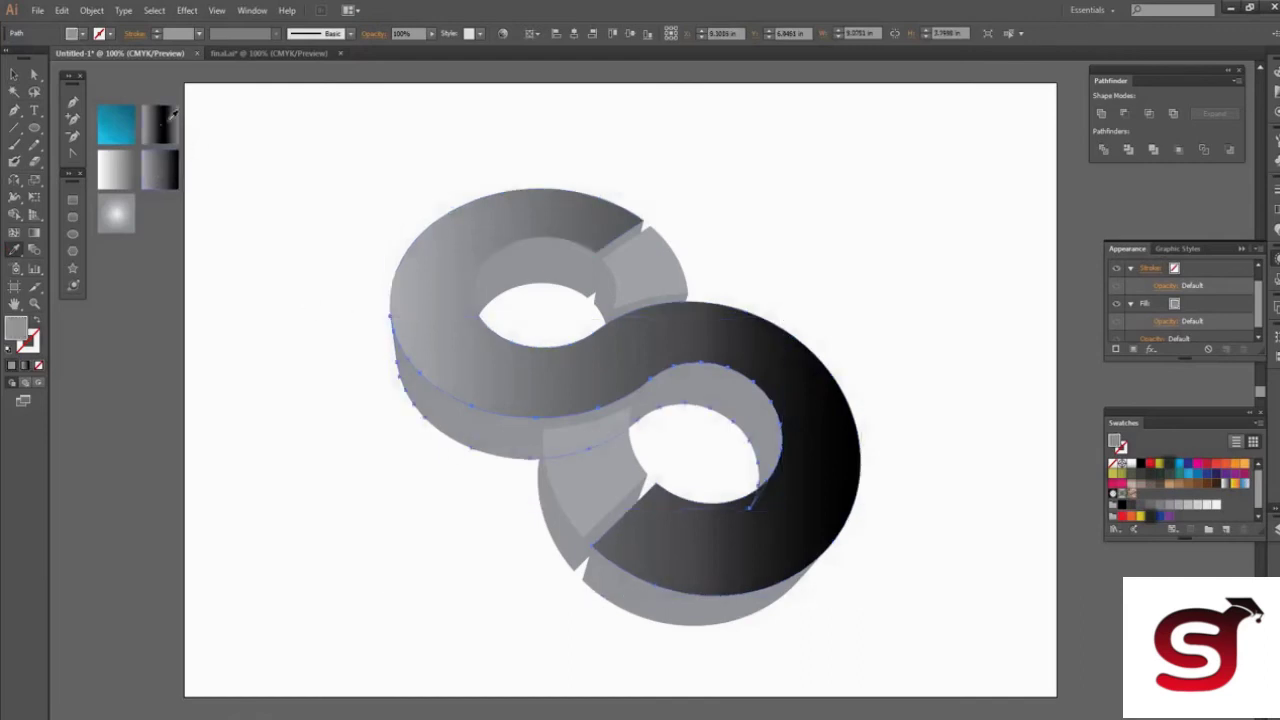
click(463, 433)
click(606, 579)
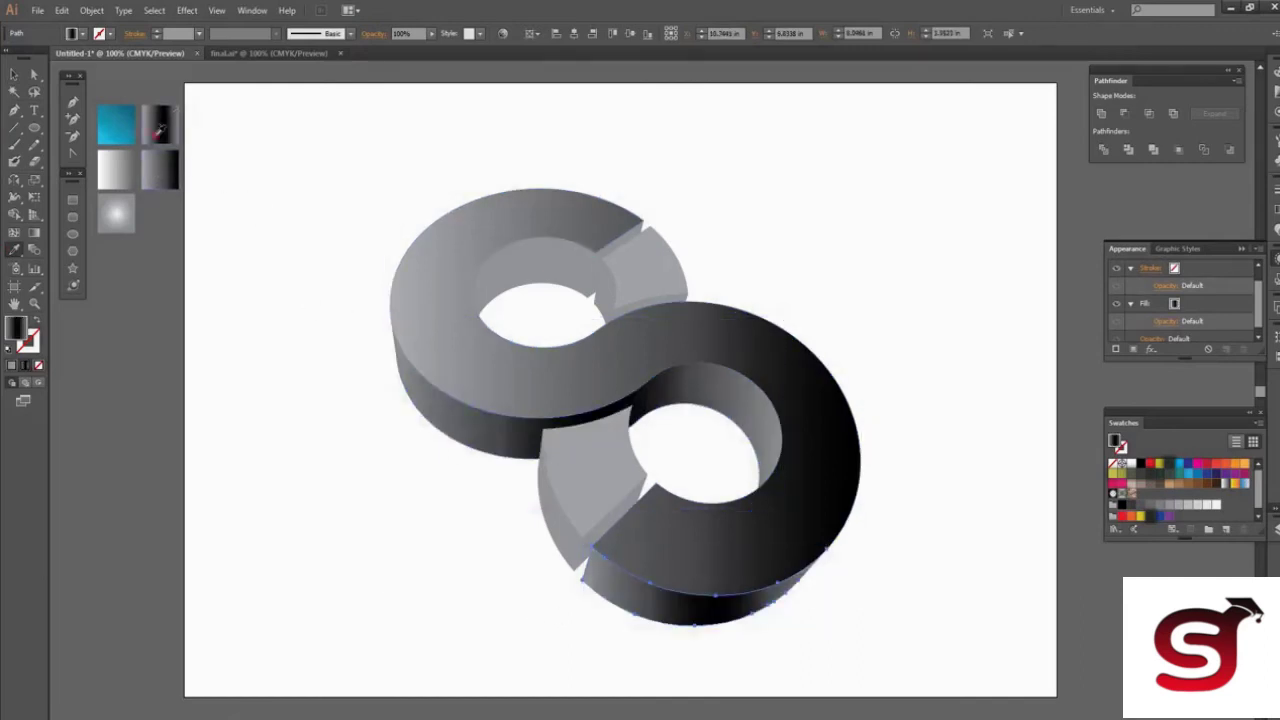
click(535, 262)
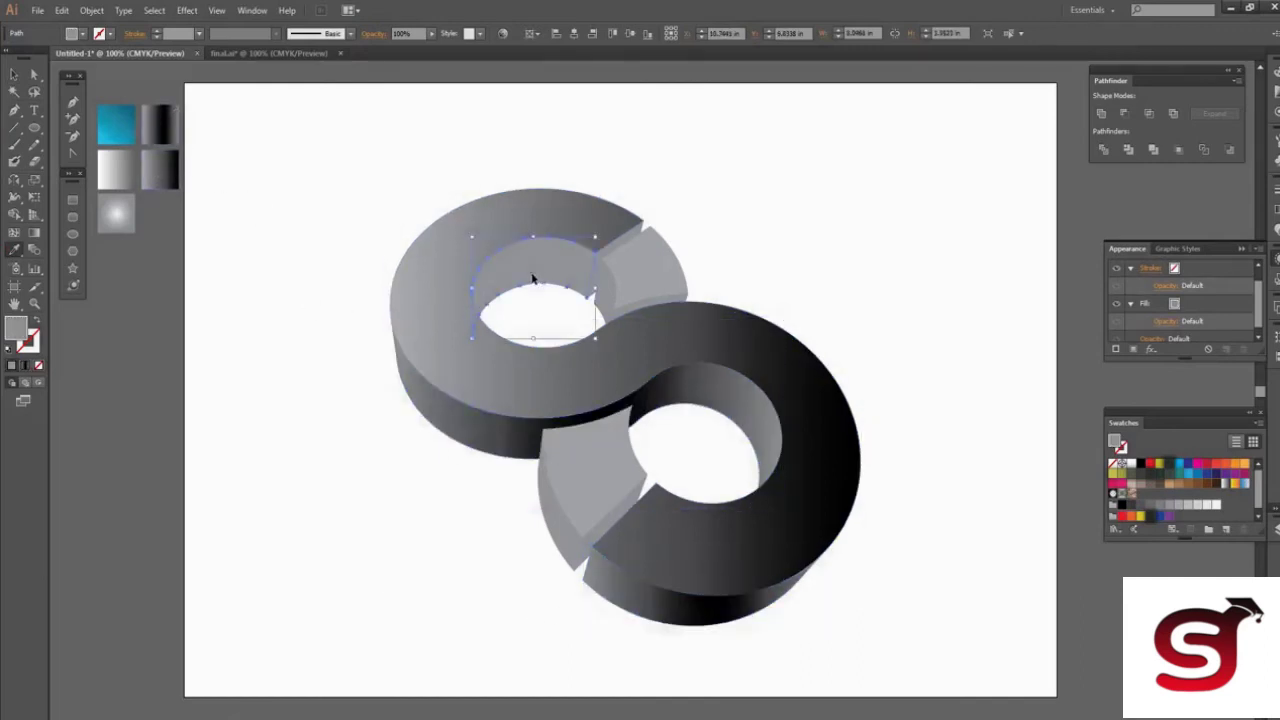
Fill the lower cut piece and the upper notch facet with the blue gradient.
click(620, 246)
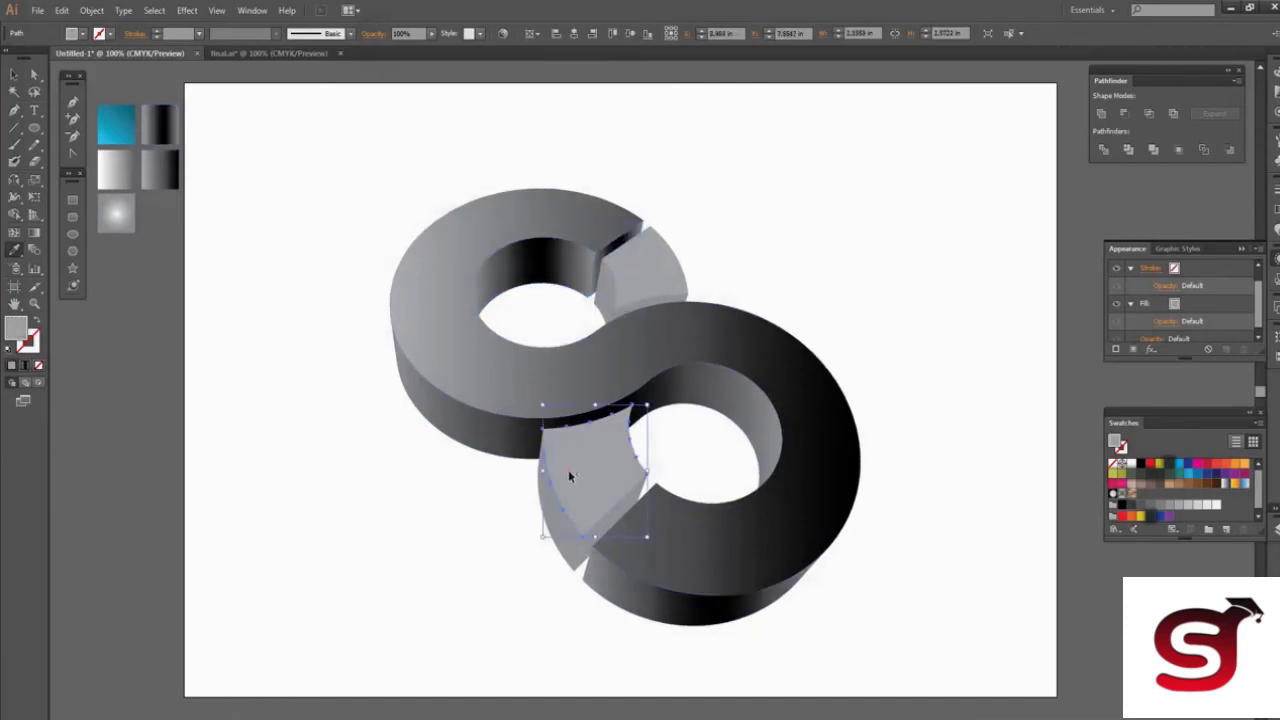
click(552, 522)
click(115, 124)
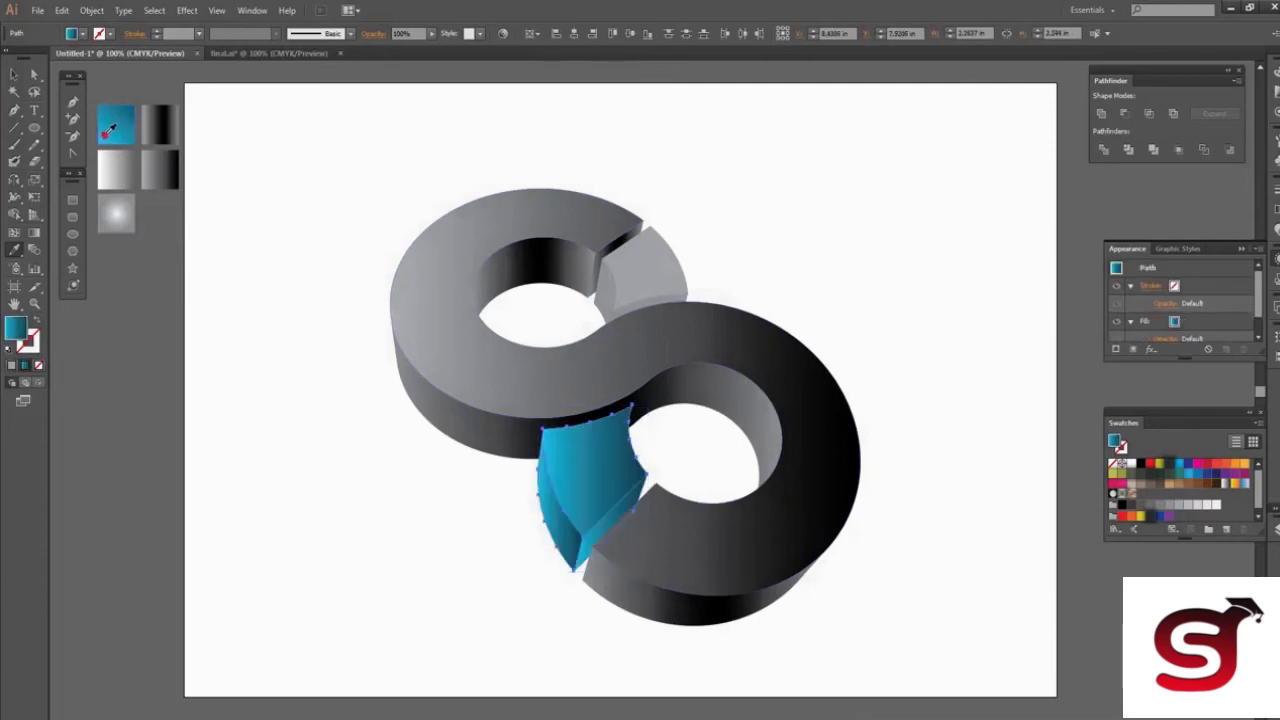
click(610, 290)
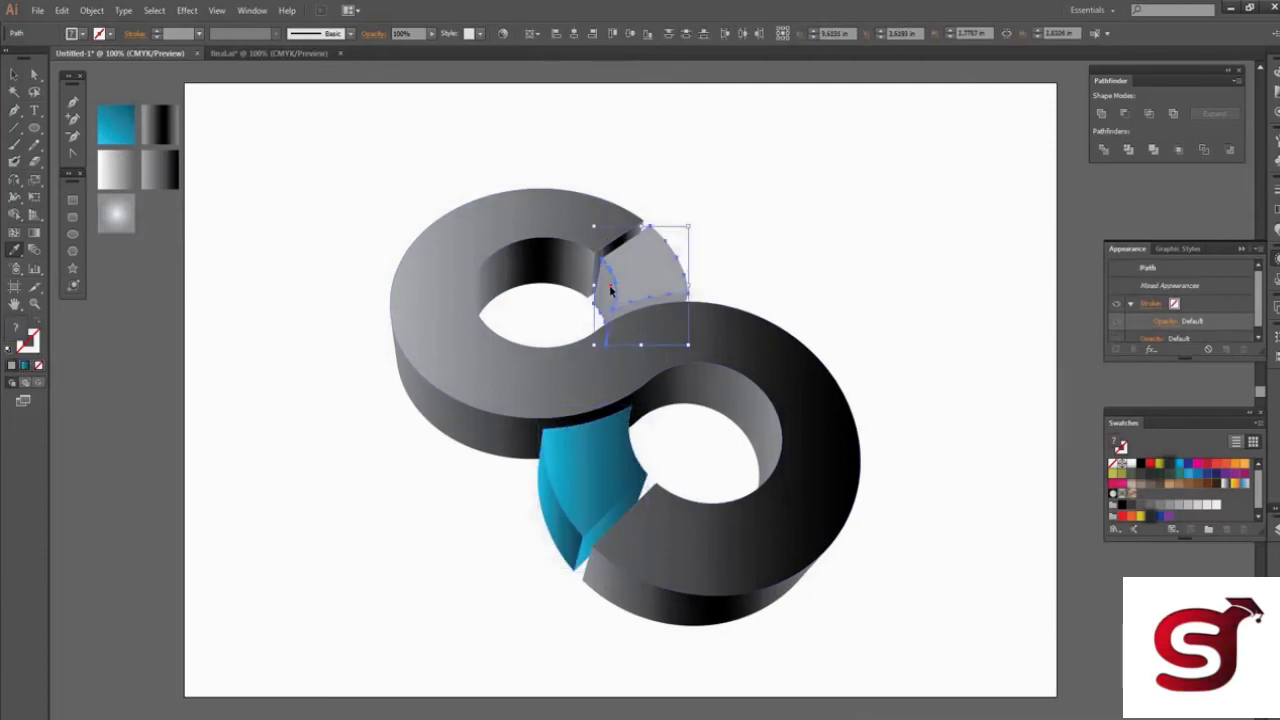
click(115, 124)
key(v)
click(450, 362)
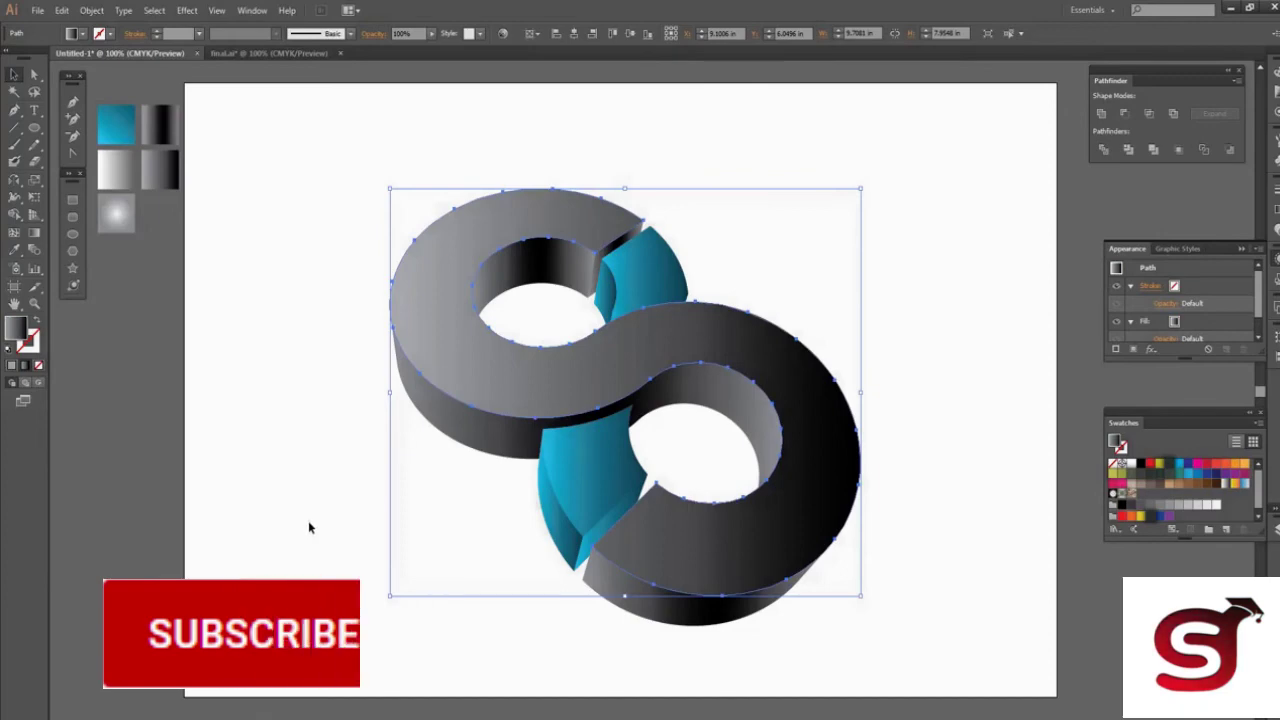
Angle the main S face's gradient diagonally, light grey upper left to black lower right.
key(g)
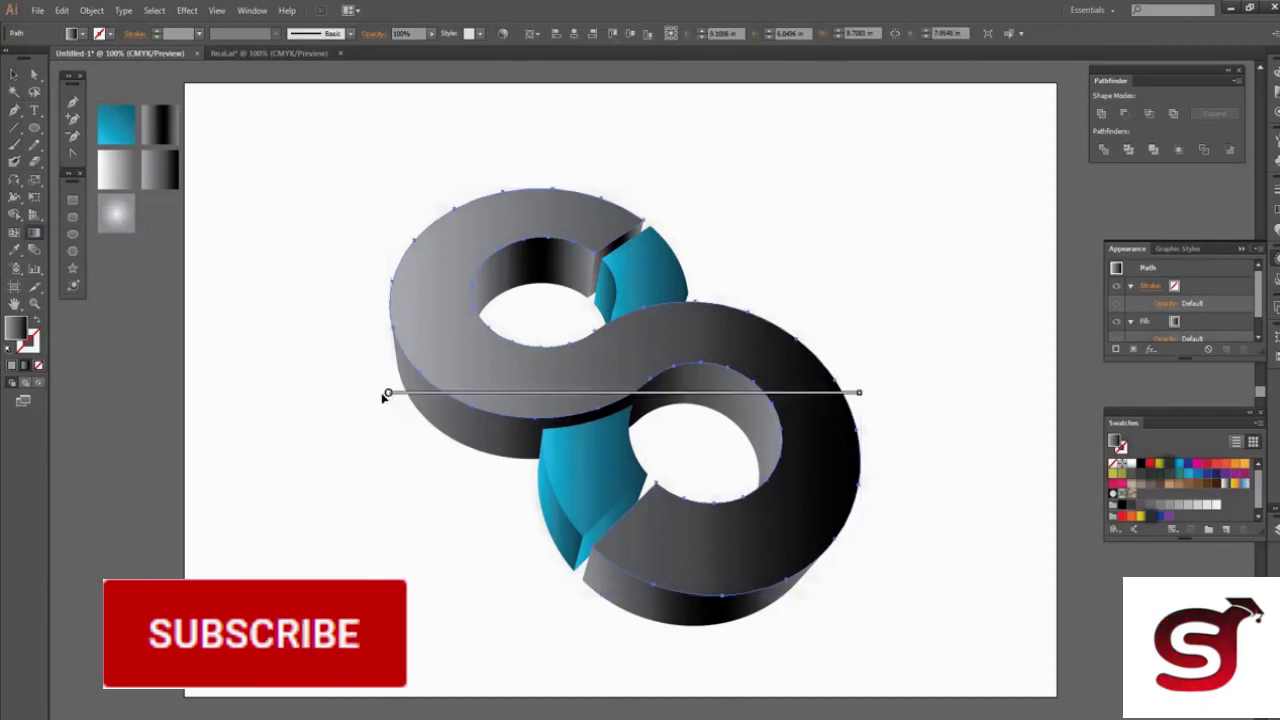
drag(402, 307, 847, 474)
drag(726, 432, 708, 425)
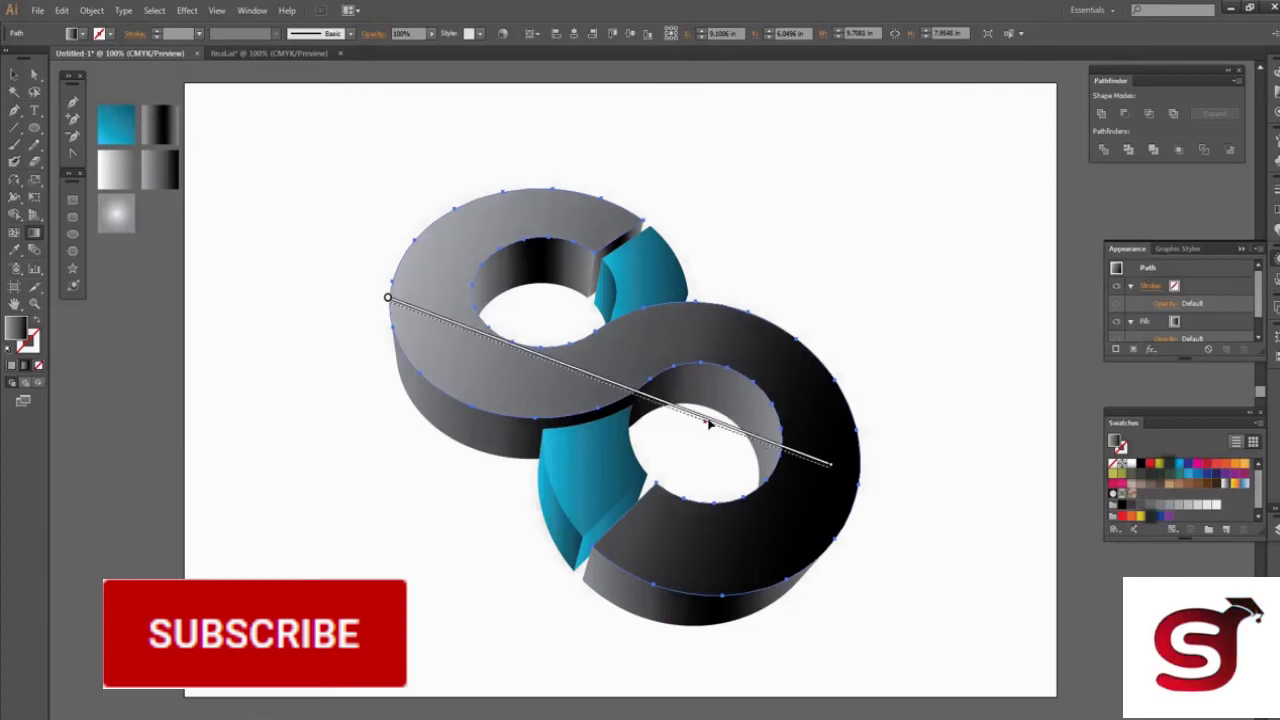
drag(603, 382, 566, 369)
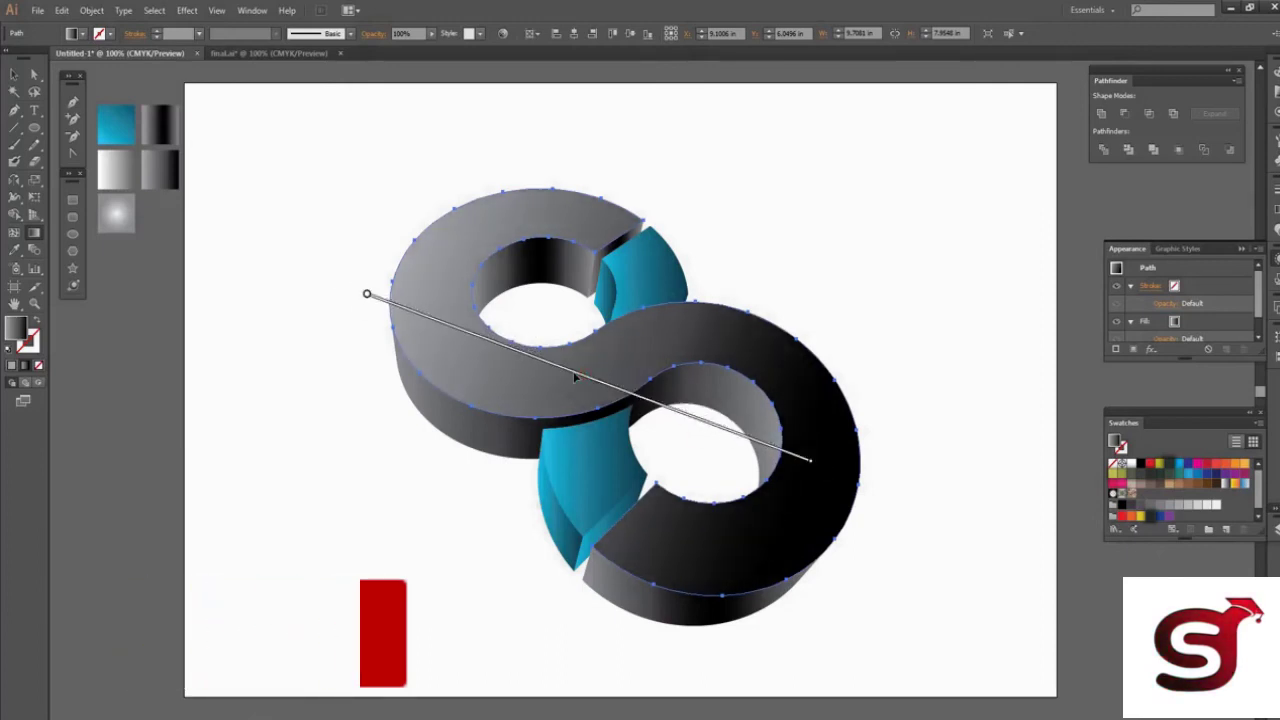
drag(355, 248, 826, 500)
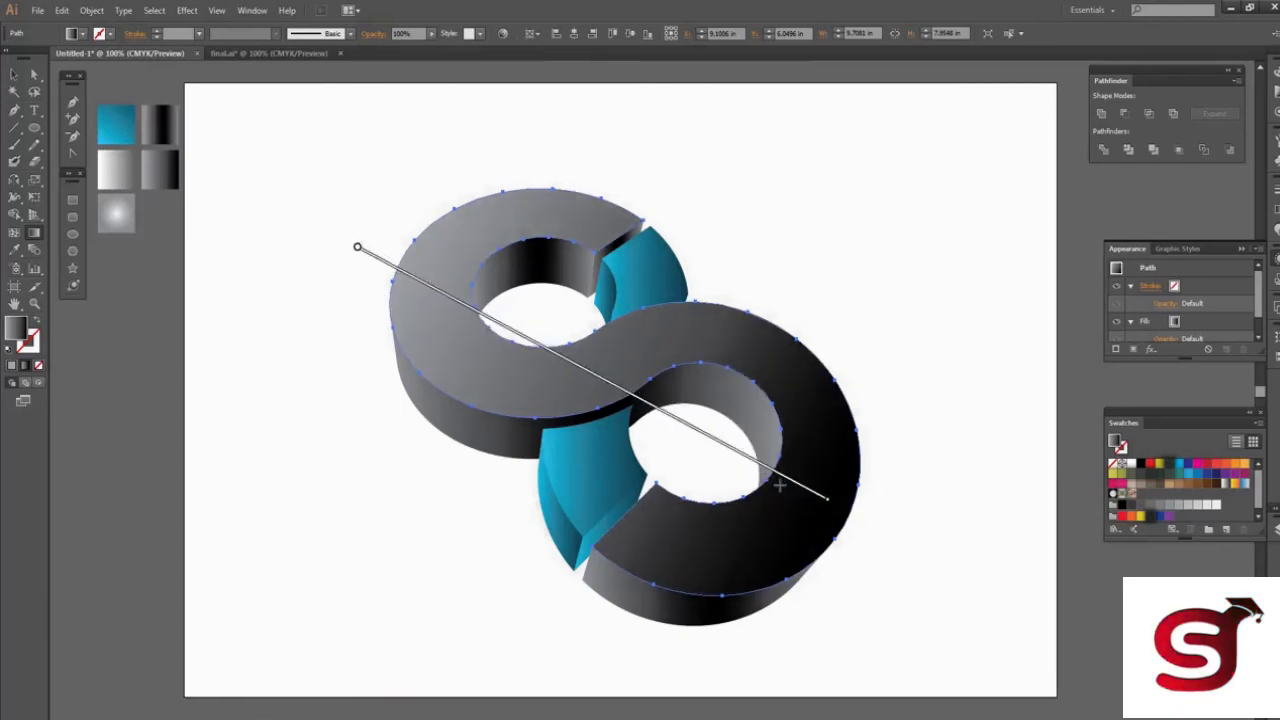
click(12, 76)
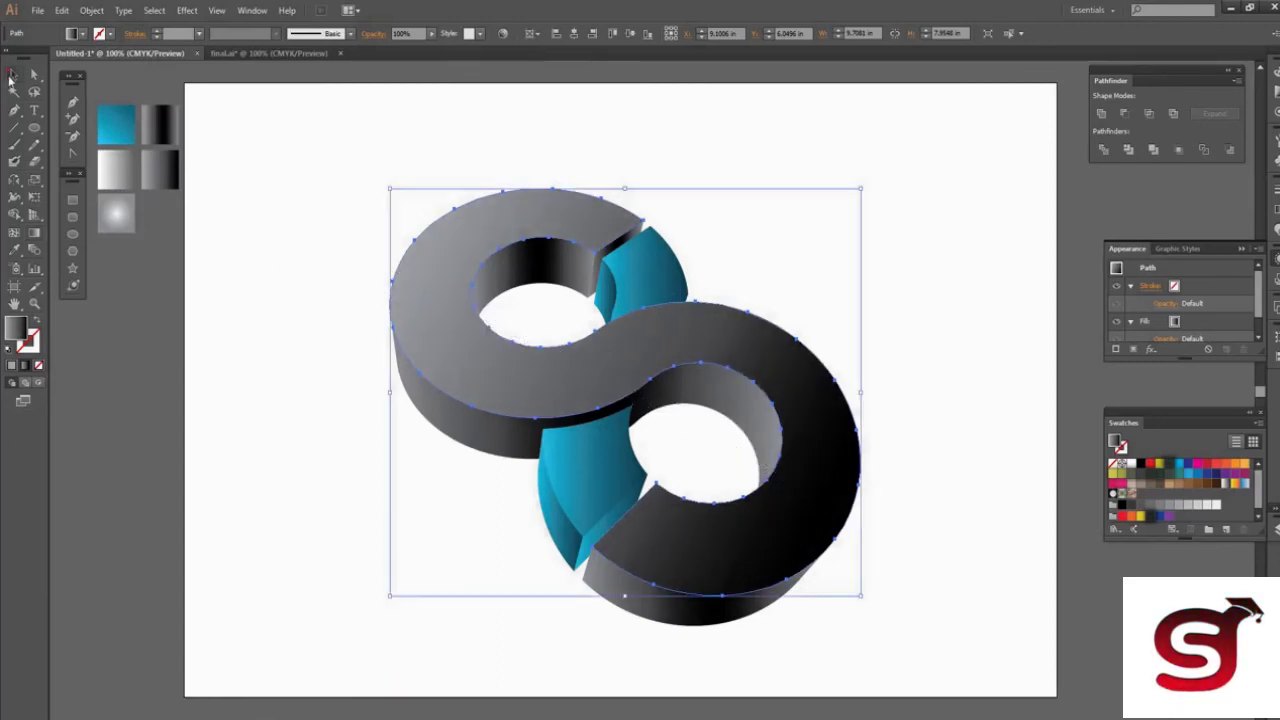
click(247, 389)
click(620, 600)
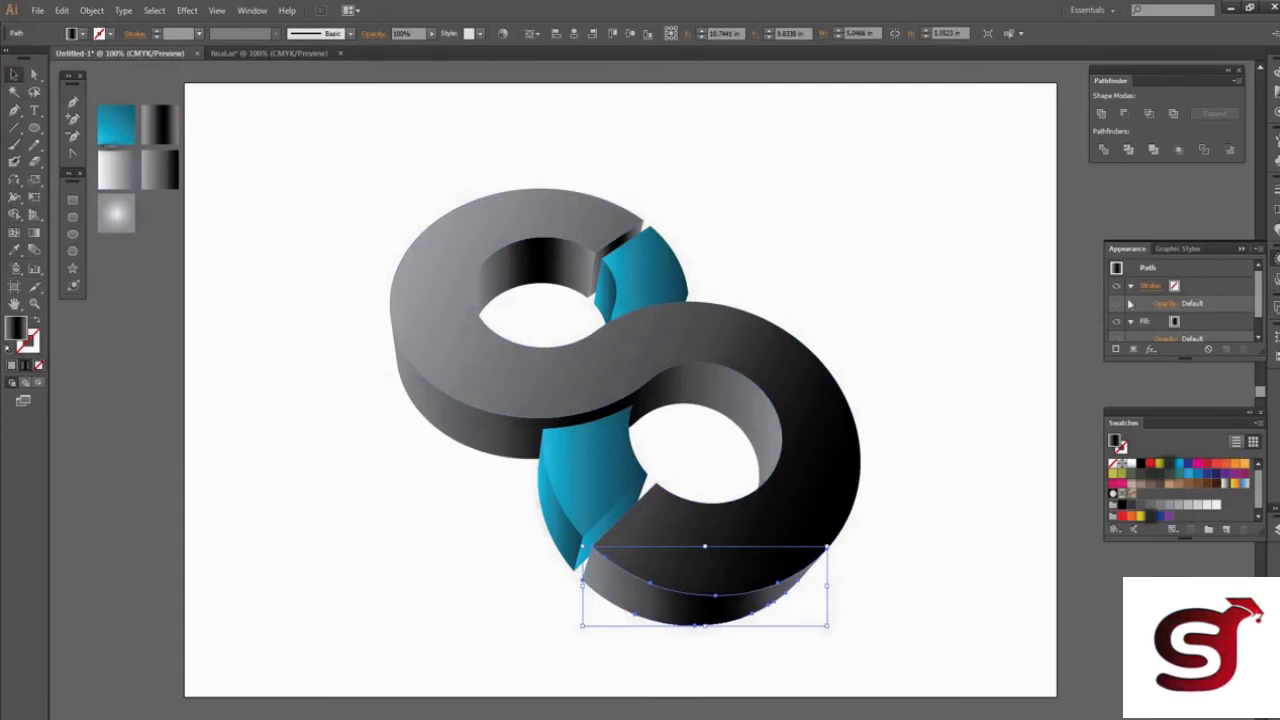
Reduce the notch facet's gradient to two stops, end stop at 100%, midpoint 51%.
key(ctrl+F9)
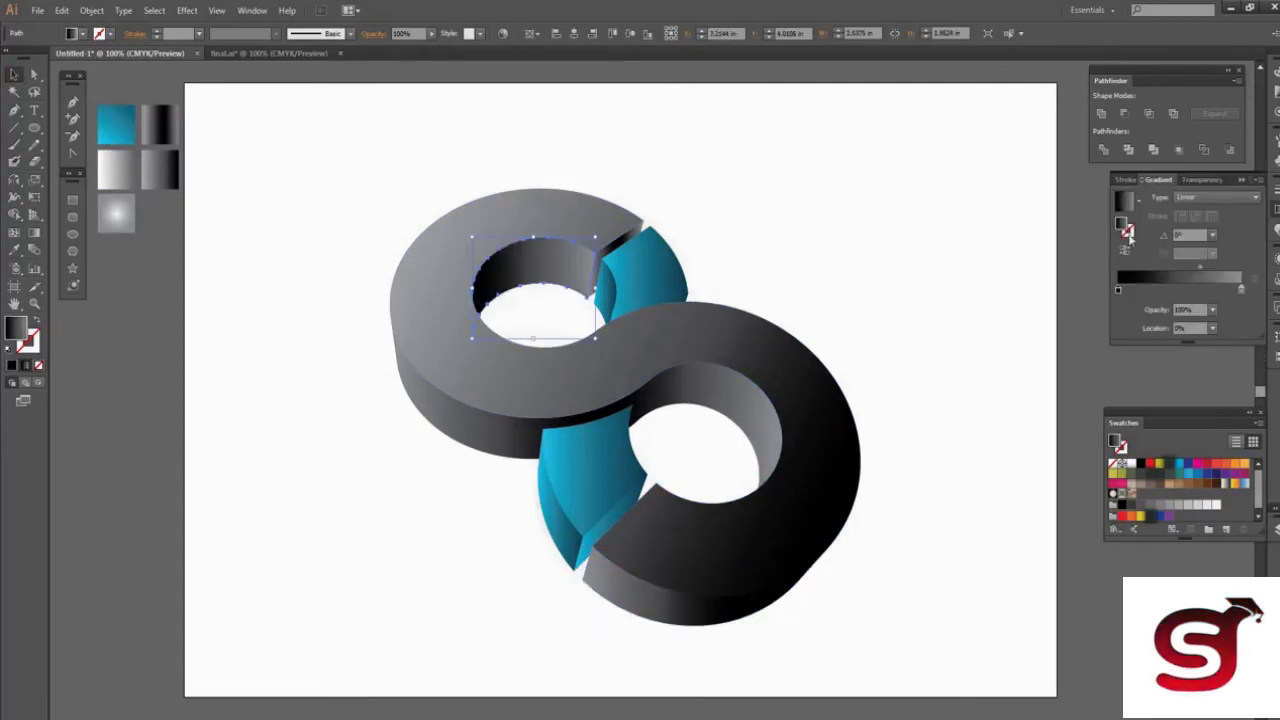
click(633, 231)
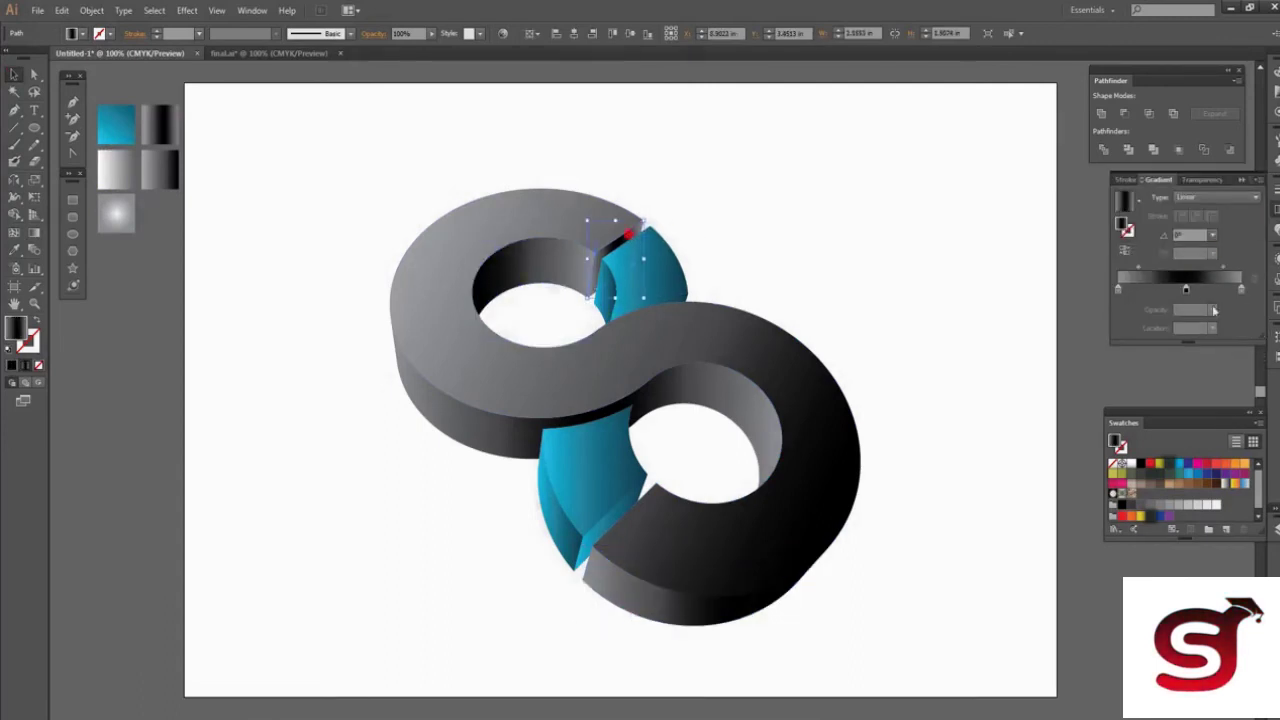
drag(1242, 292, 1242, 430)
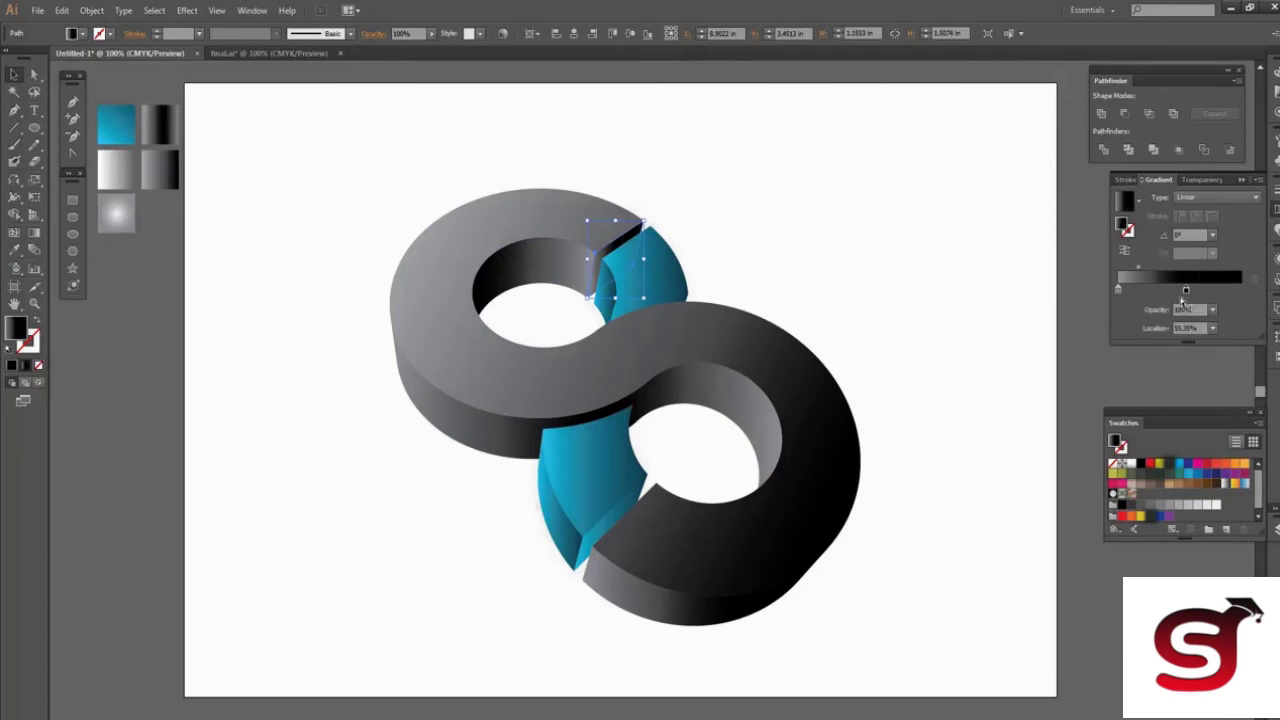
drag(1188, 290, 1241, 291)
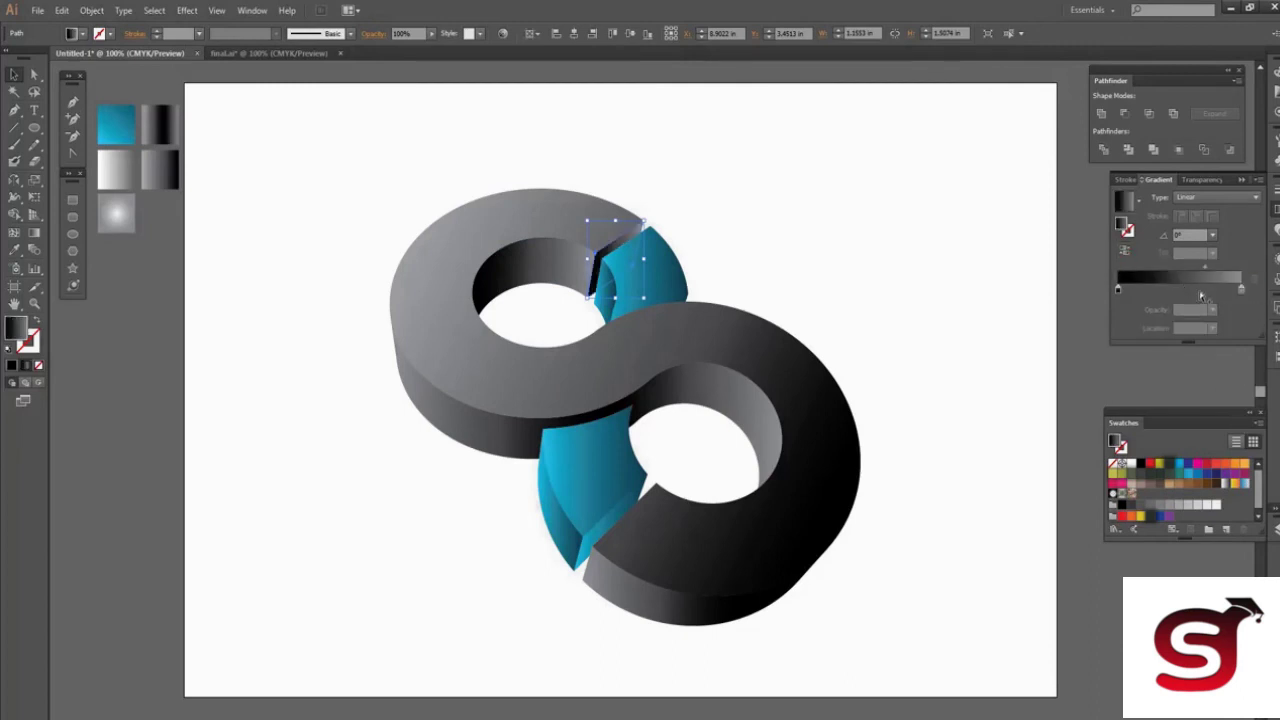
drag(1177, 266, 1180, 266)
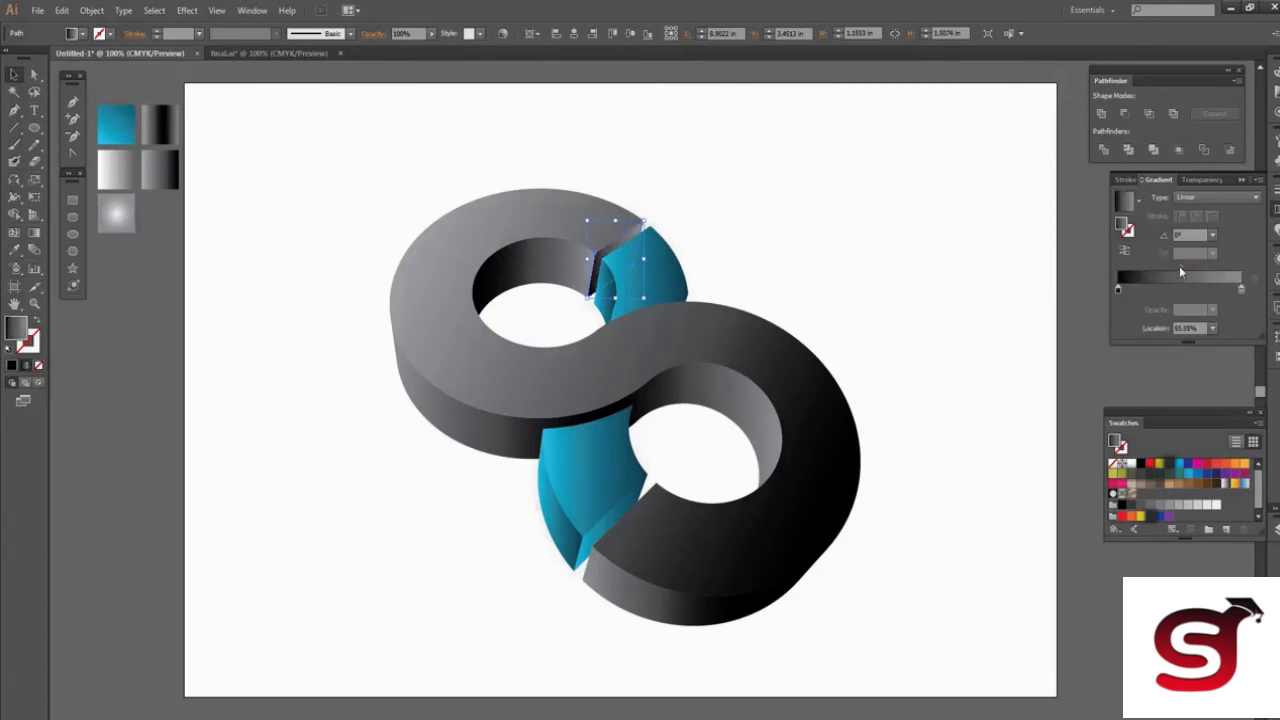
click(187, 243)
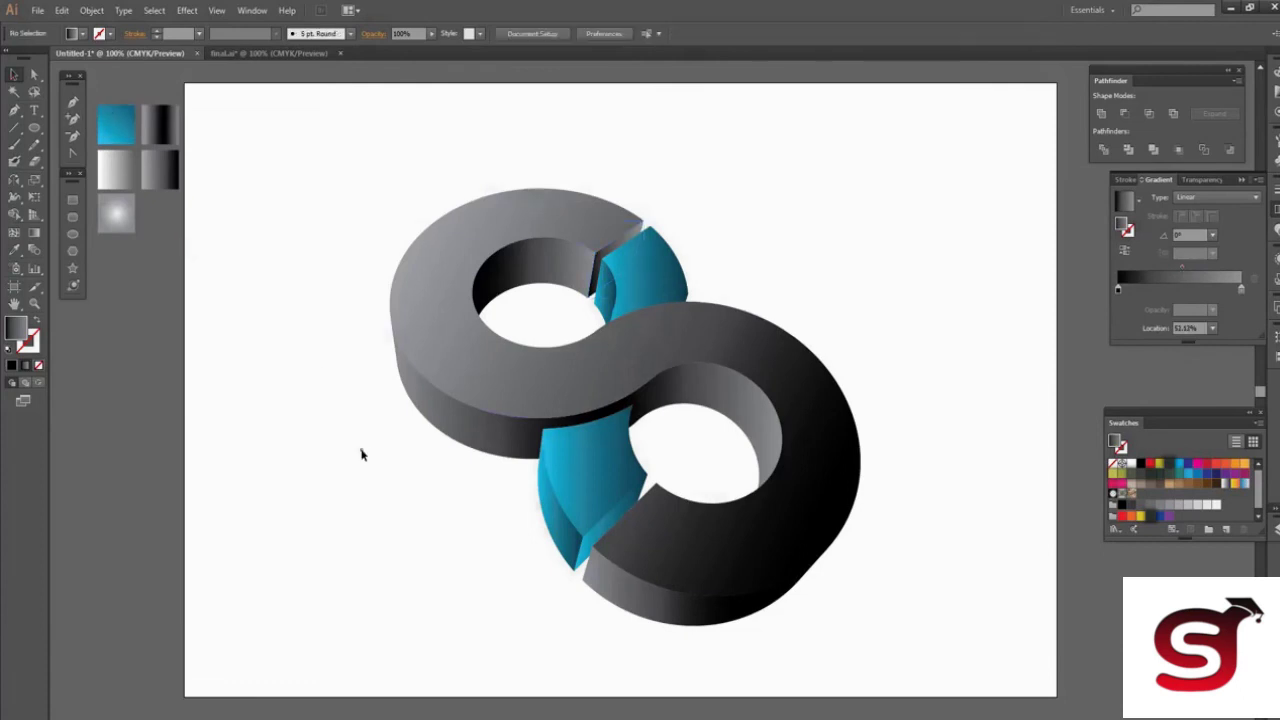
click(640, 265)
Re-angle the blue gradients on the upper and lower cut pieces, the lower one running vertically.
key(g)
mouse_move(716, 161)
mouse_down()
mouse_move(620, 326)
mouse_move(617, 287)
mouse_up()
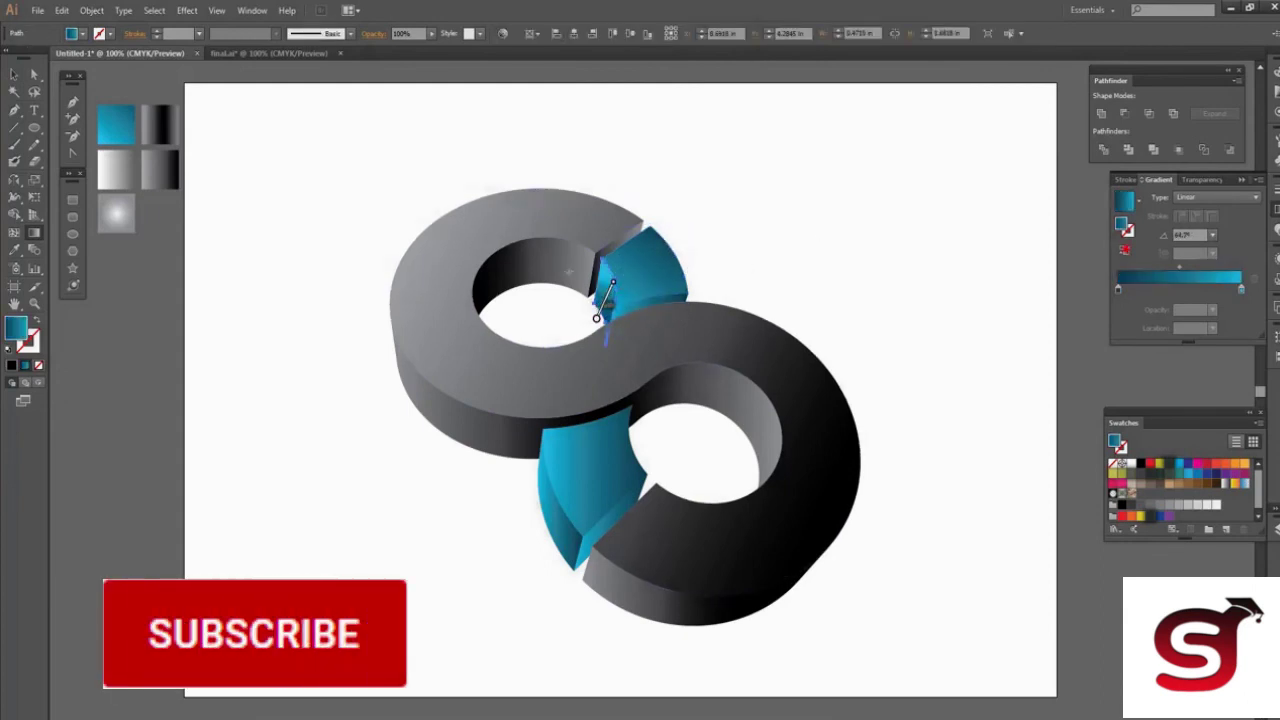
mouse_move(640, 265)
click(566, 474)
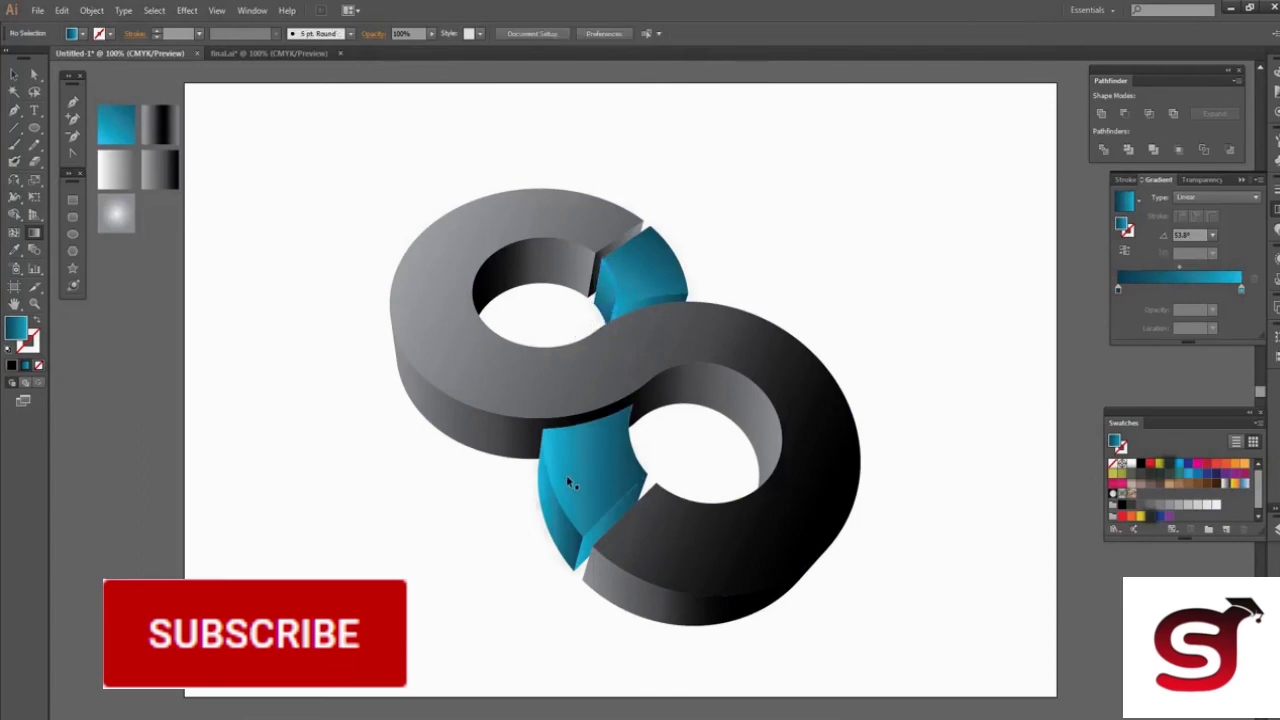
drag(527, 418, 656, 502)
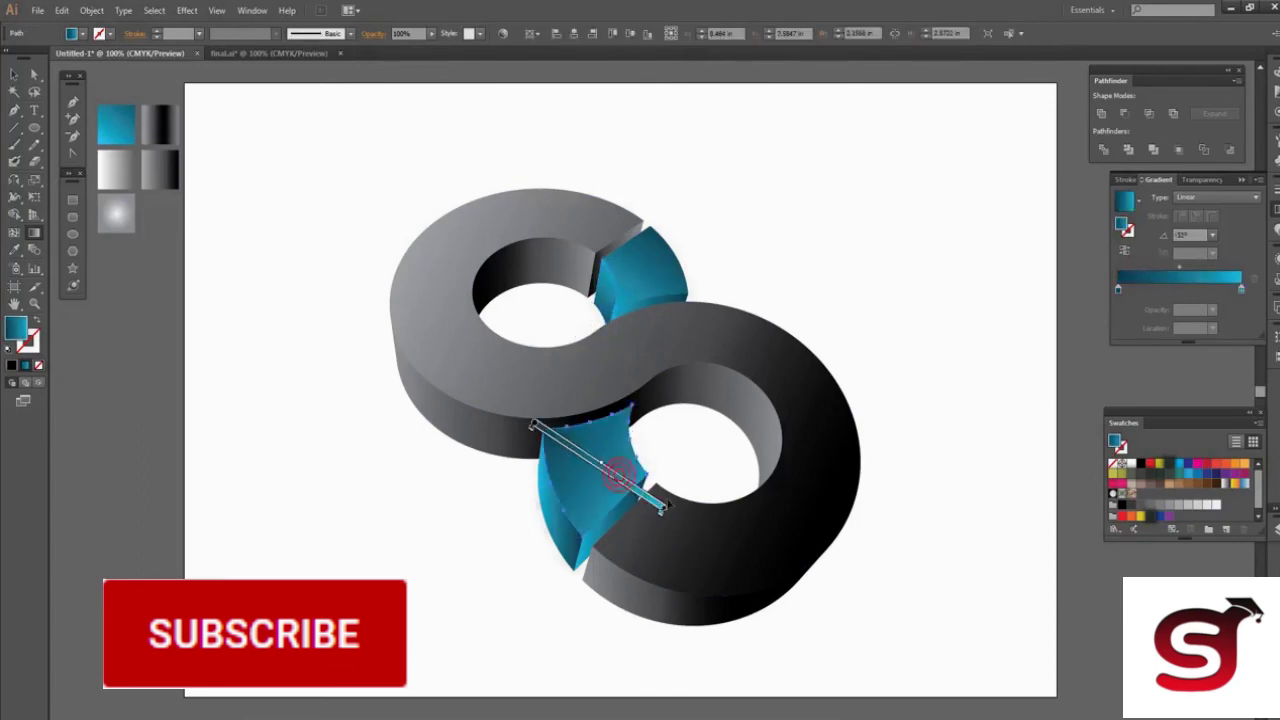
drag(557, 410, 657, 534)
ctrl+click(520, 552)
click(590, 470)
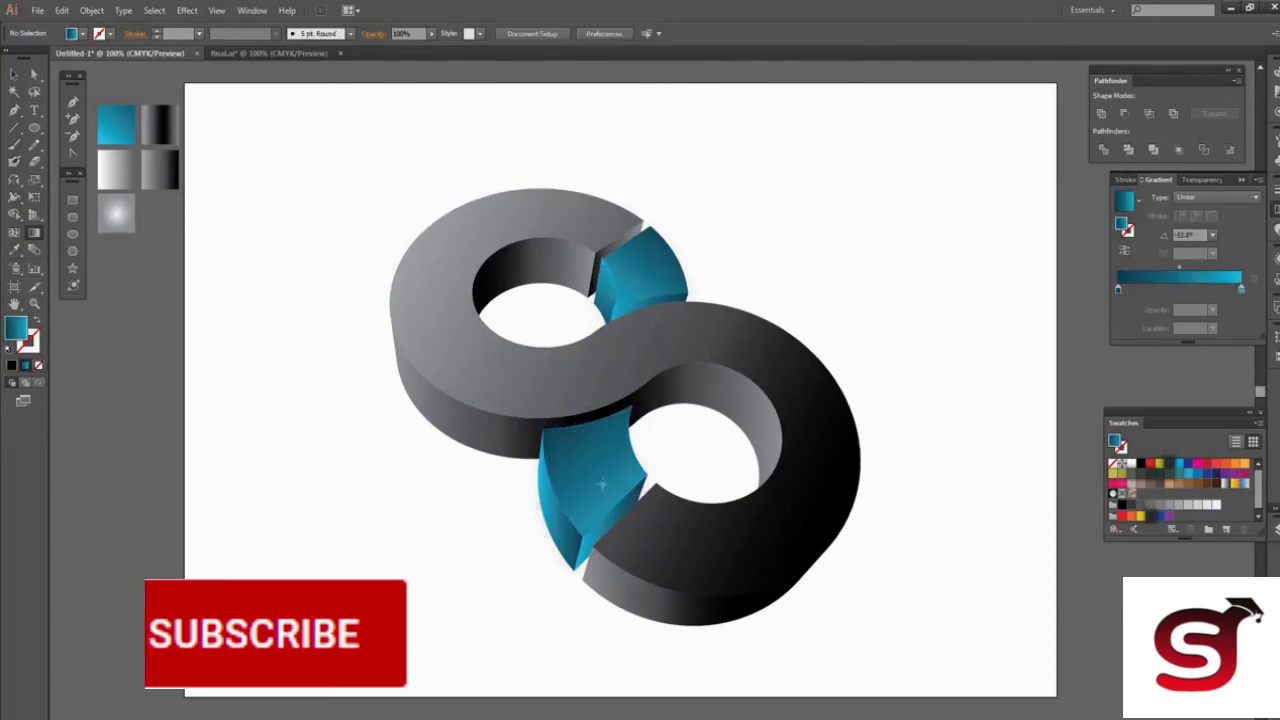
drag(601, 380, 590, 557)
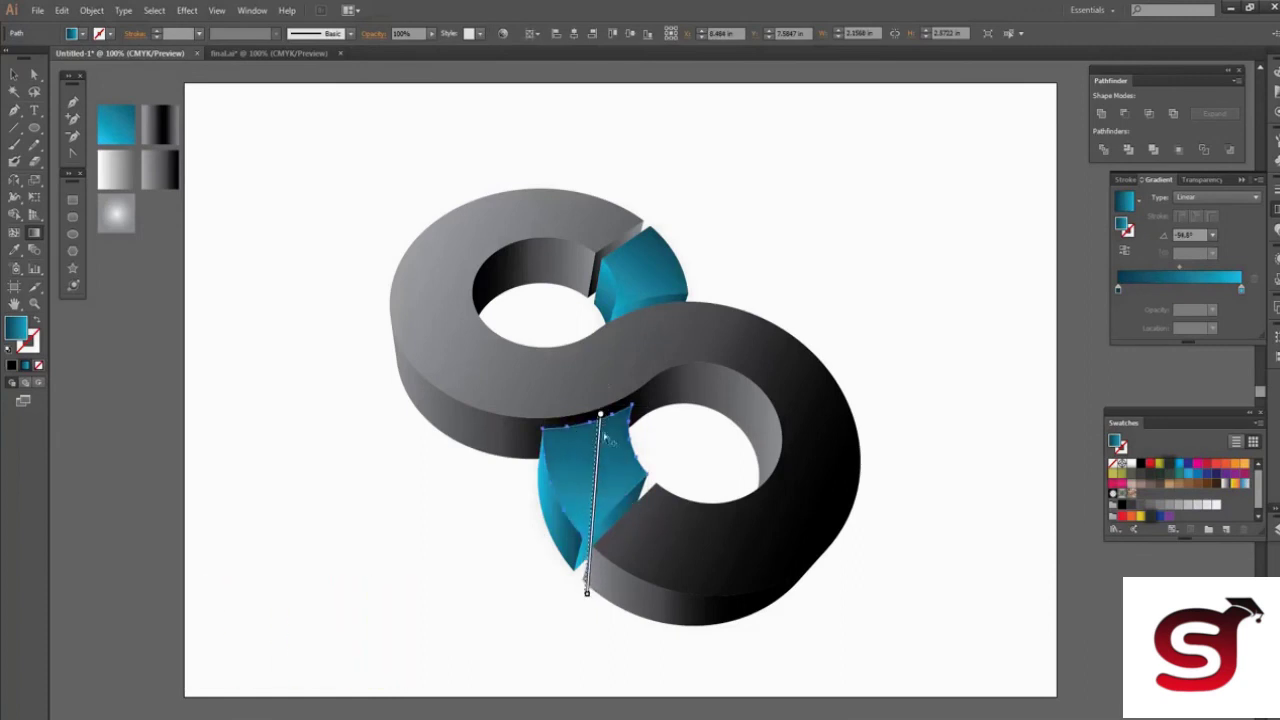
drag(597, 413, 590, 535)
Run the S's middle face gradient horizontally across it.
ctrl+click(500, 440)
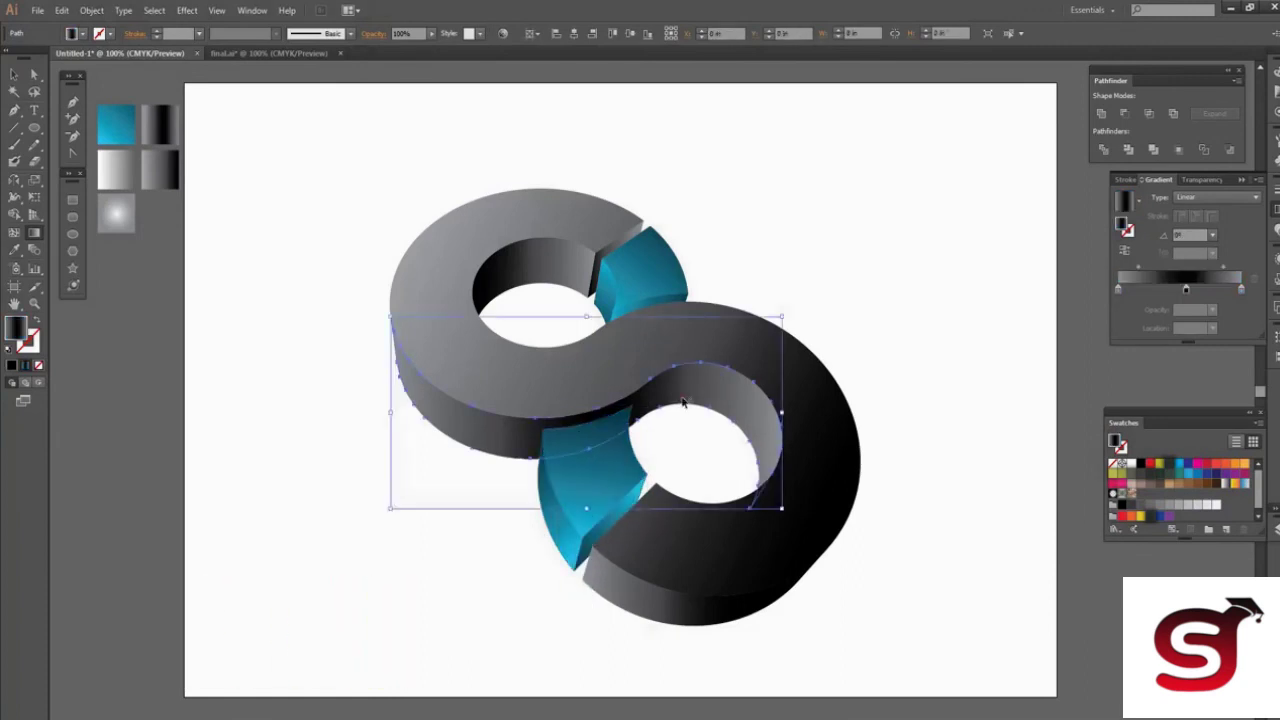
drag(386, 413, 786, 413)
drag(367, 412, 775, 412)
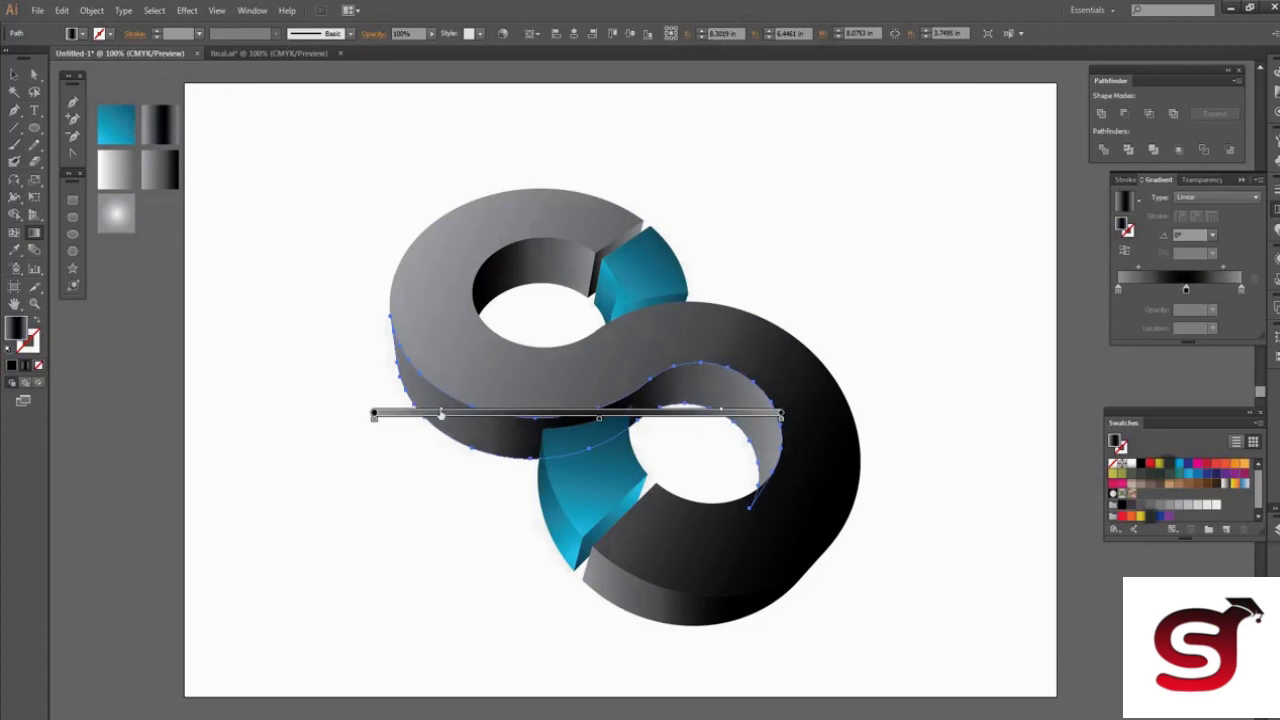
key(v)
click(950, 527)
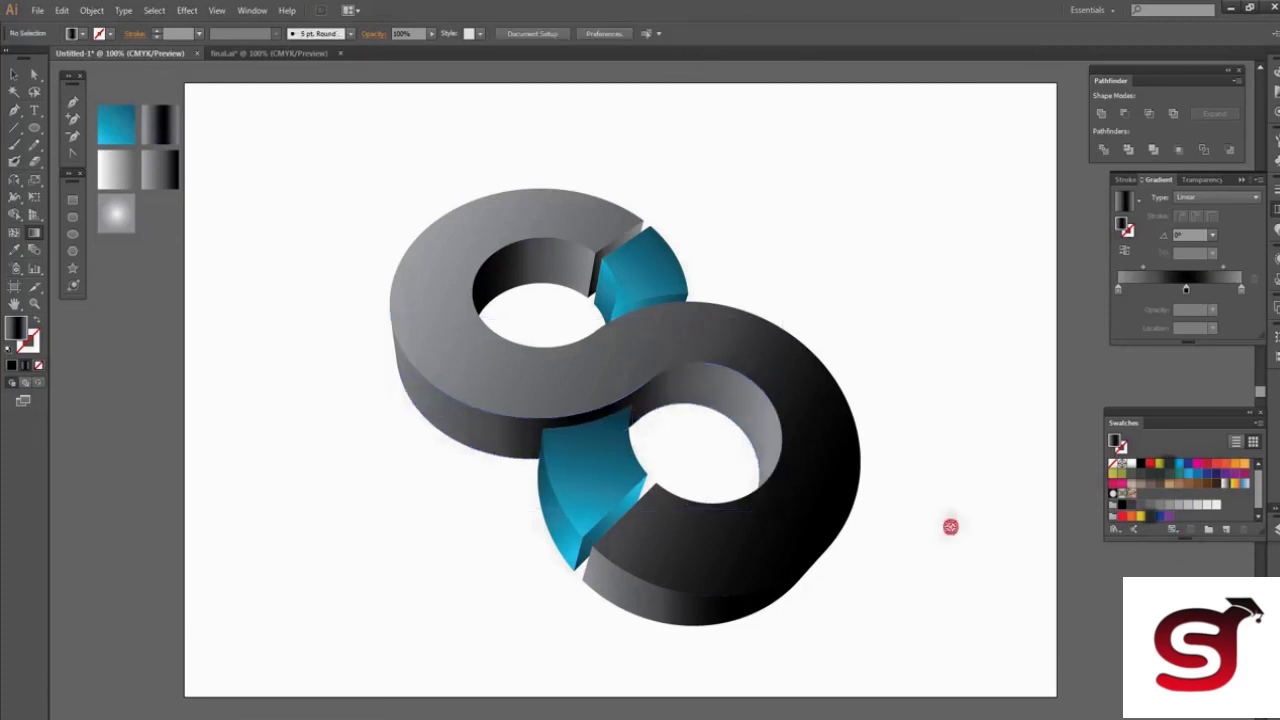